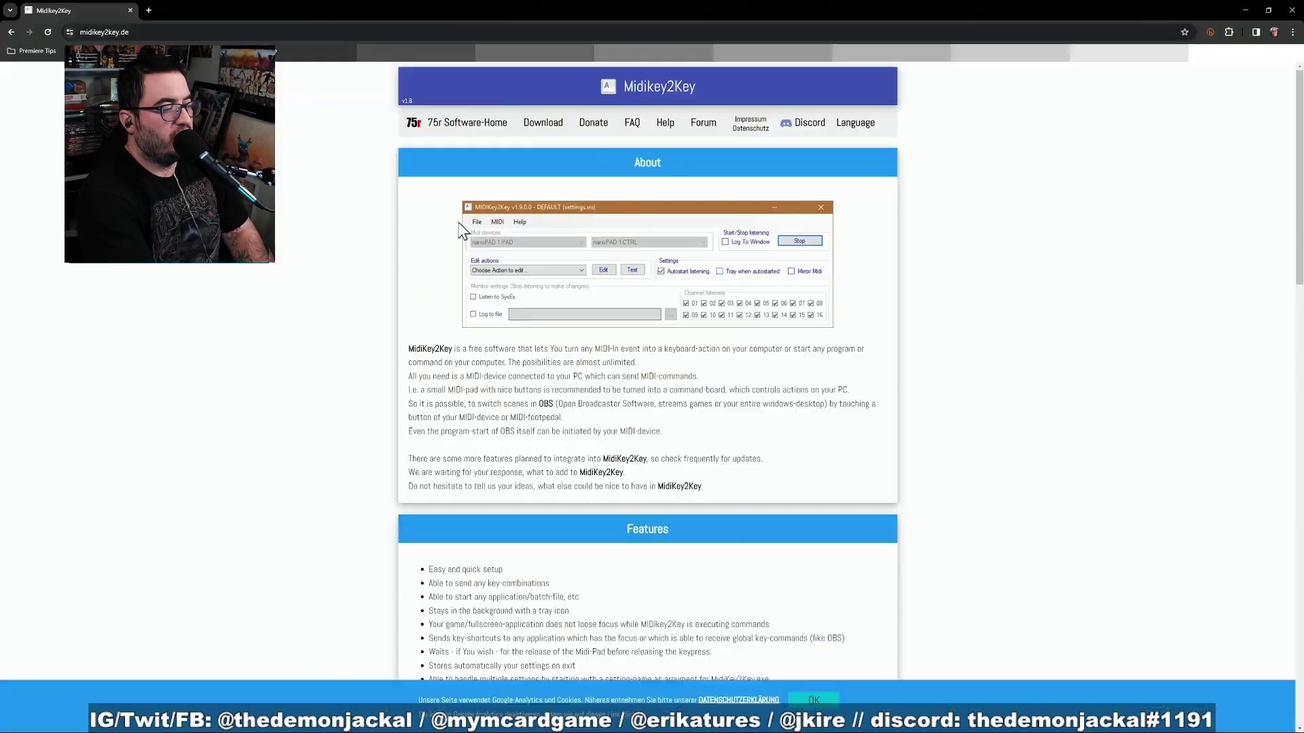
- Open the MidiKey2Key download page on midikey2key.de, then minimize Chrome
{"action": "left_click", "coordinate": [527, 141]}
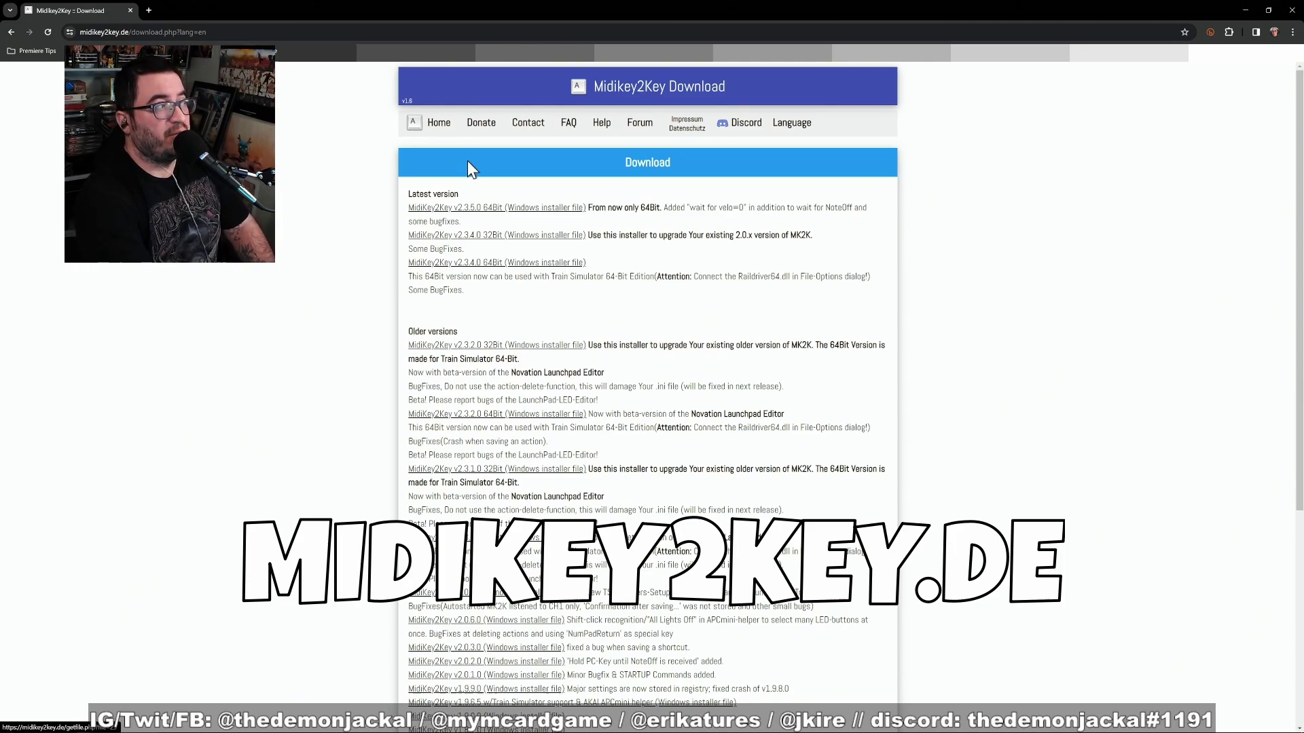
{"action": "left_click", "coordinate": [1248, 9]}
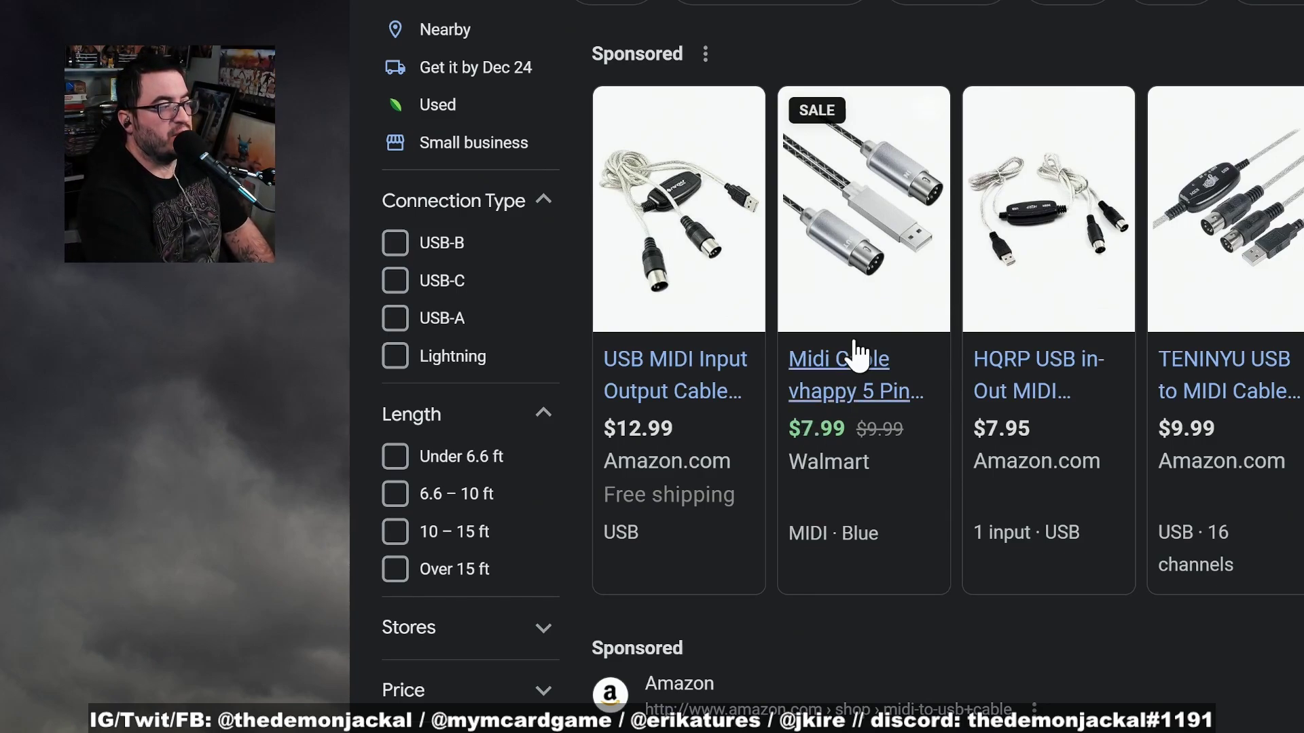
- Look over the USB-to-MIDI cable listings ($7.95–$12.99), then return to MIDIKey2Key
{"action": "mouse_move", "coordinate": [925, 509]}
{"action": "mouse_move", "coordinate": [633, 433]}
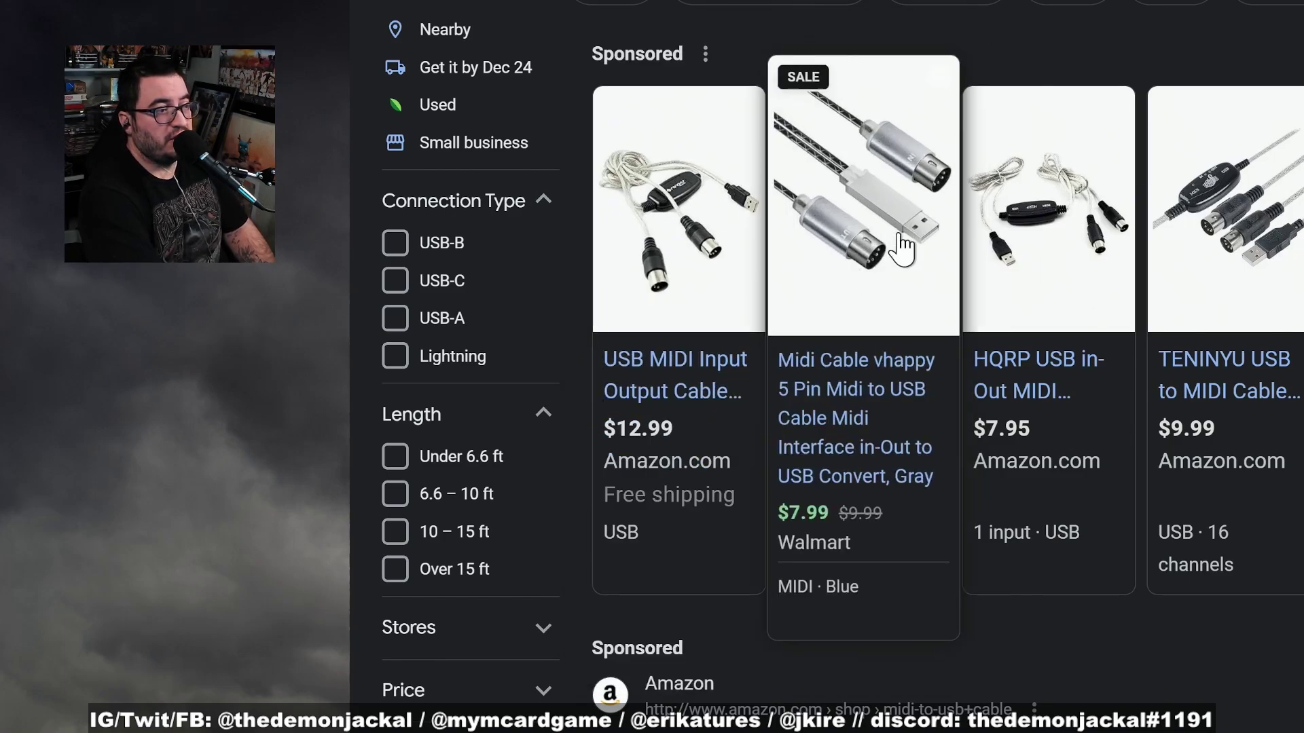
{"action": "mouse_move", "coordinate": [1248, 234]}
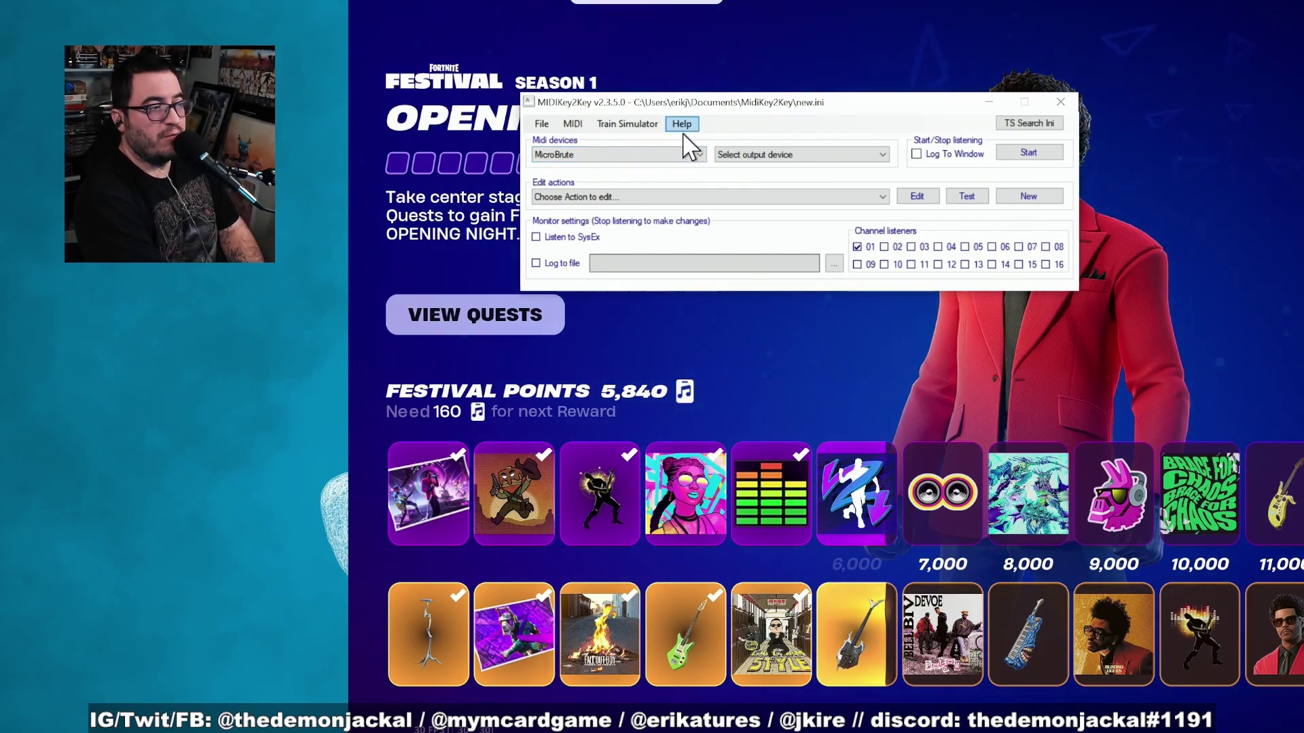
- Reposition the MIDIKey2Key window and enable Log To Window for an empty Midi-In log
{"action": "left_click_drag", "start_coordinate": [777, 111], "coordinate": [717, 135]}
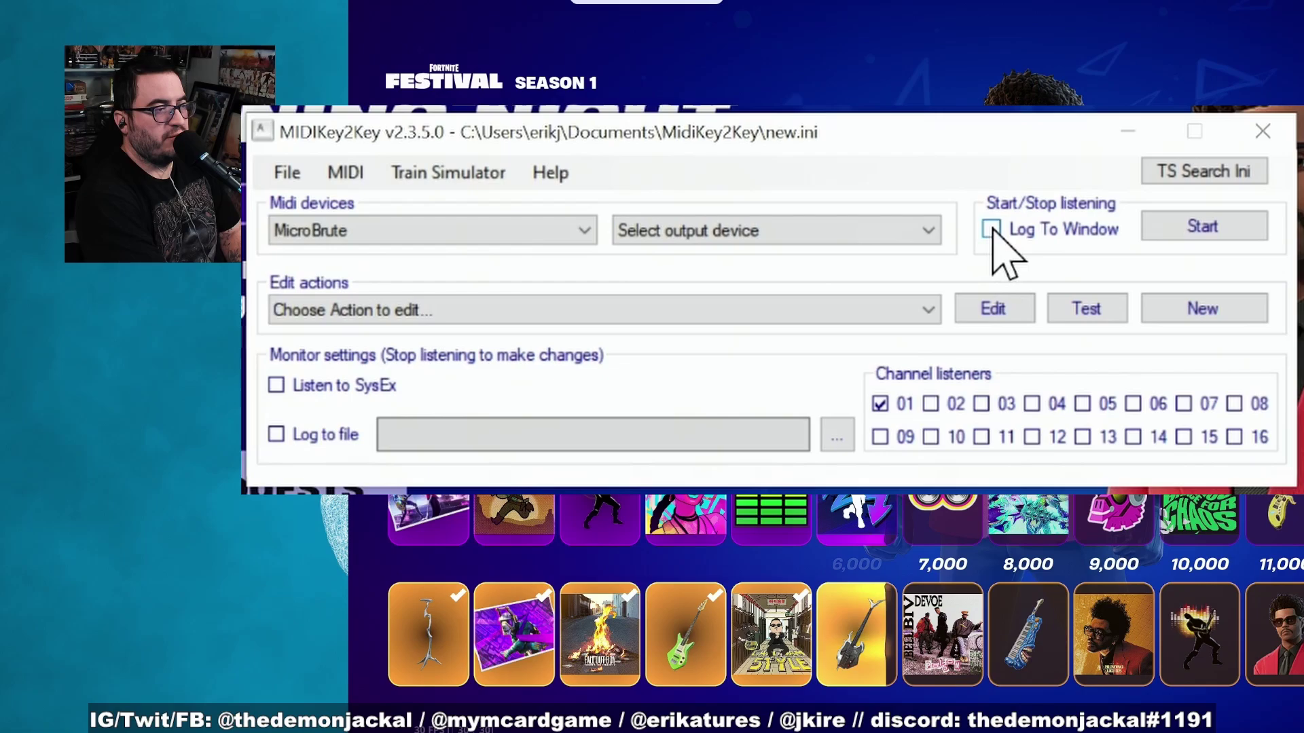
{"action": "left_click", "coordinate": [992, 229]}
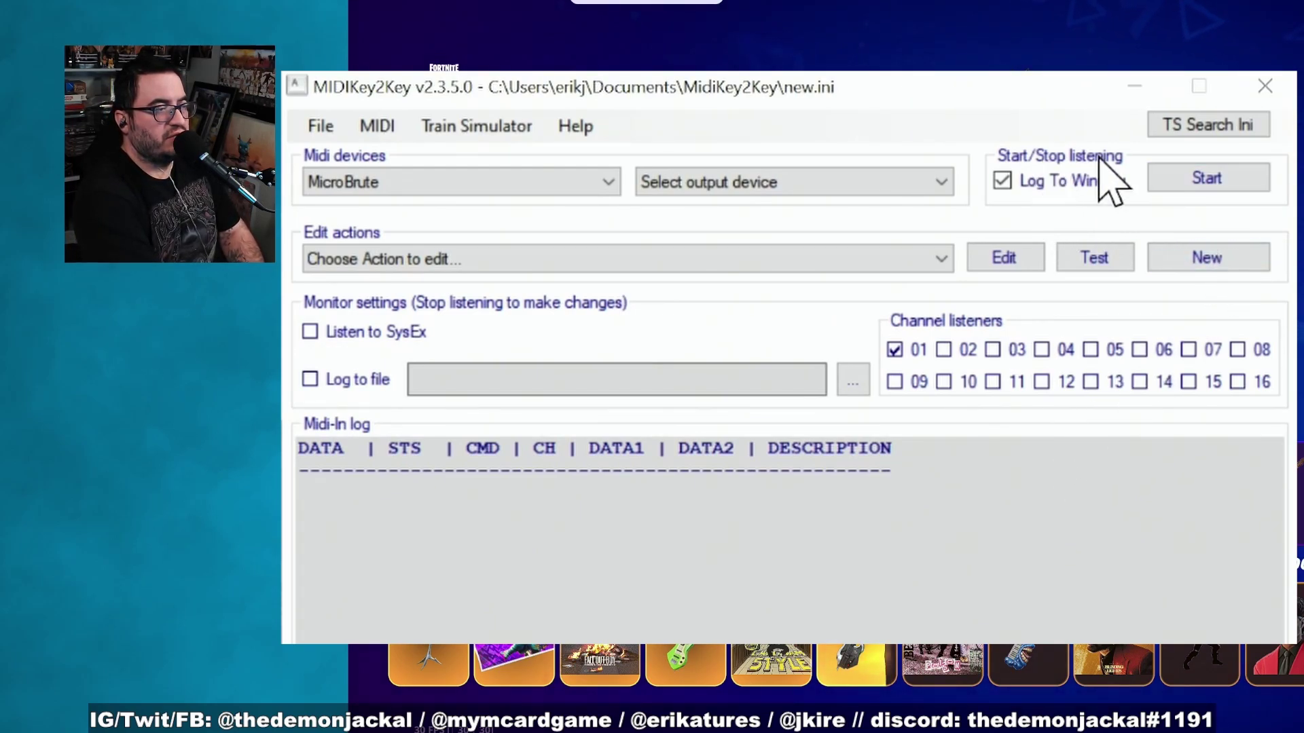
- Start listening so MicroBrute C4 NoteOn/NoteOff messages fill the Midi-In log
{"action": "left_click", "coordinate": [1211, 182]}
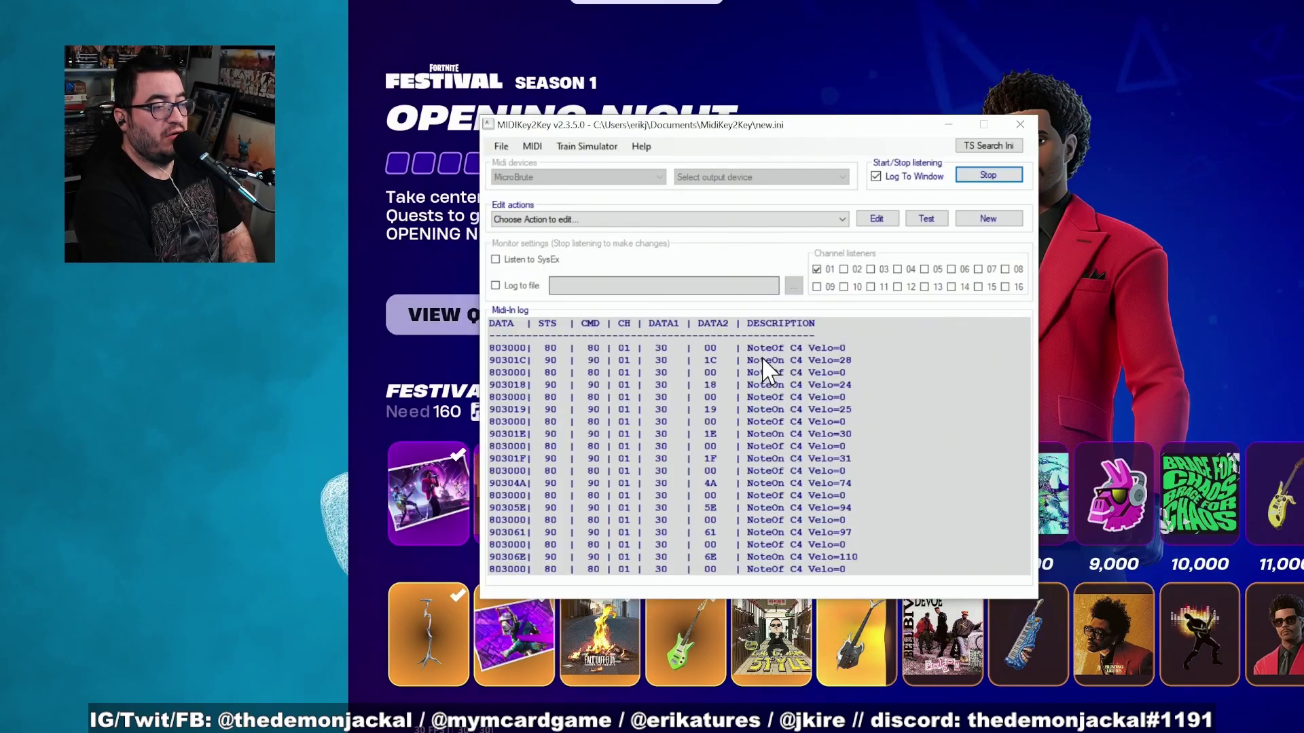
- Create an action from the NoteOn C4 Velo=28 row that sends the D key
{"action": "double_click", "coordinate": [796, 516]}
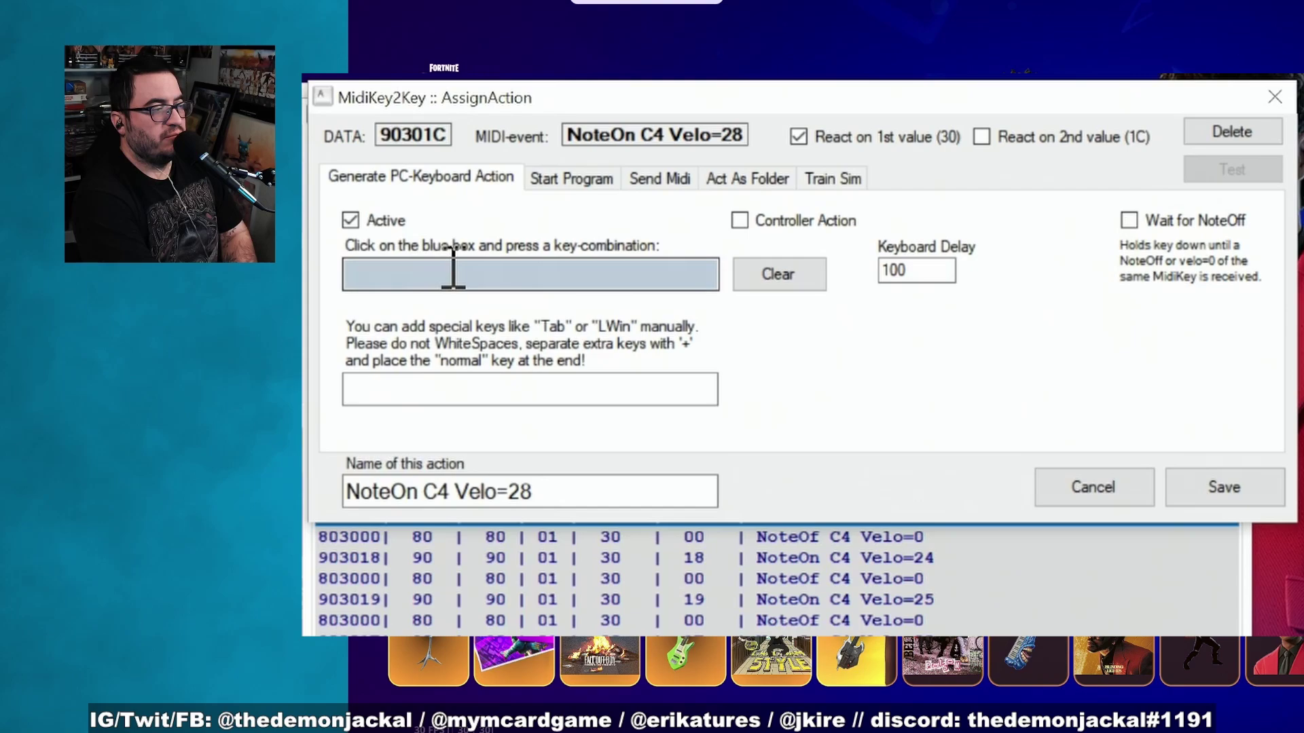
{"action": "left_click", "coordinate": [527, 269]}
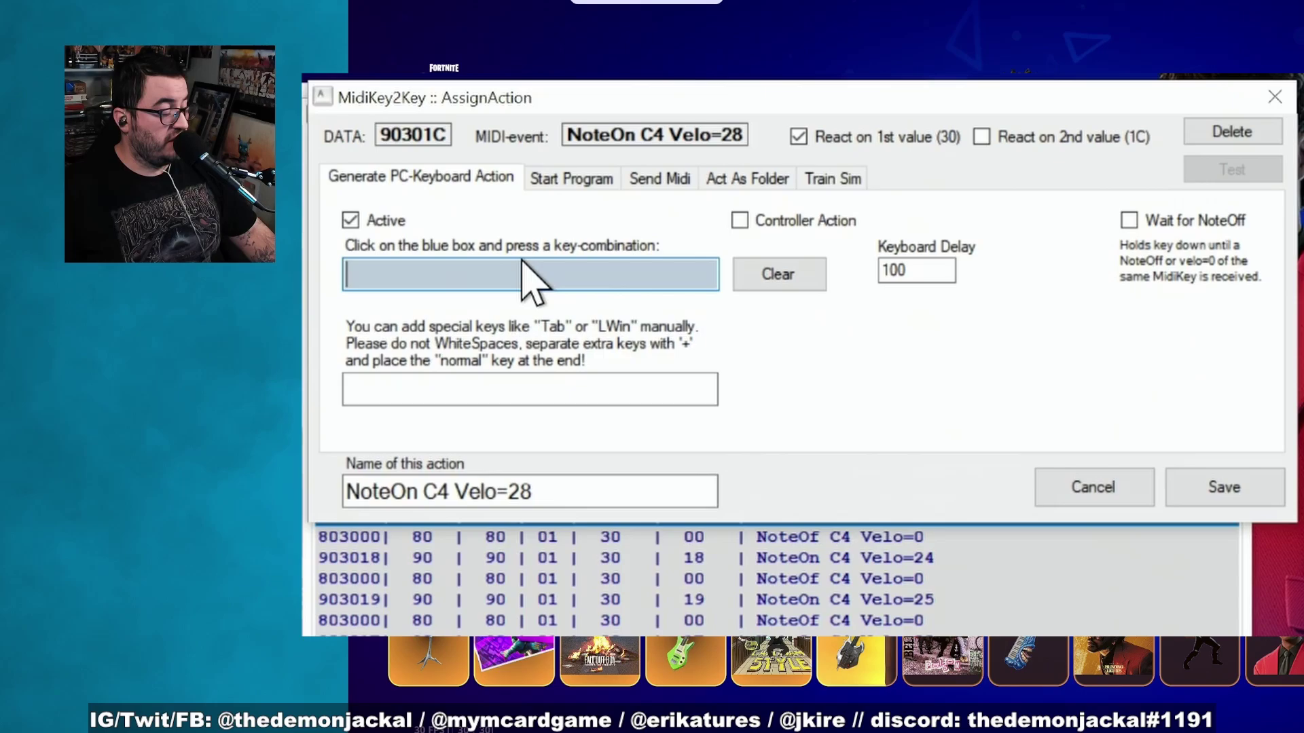
{"action": "key", "text": "d"}
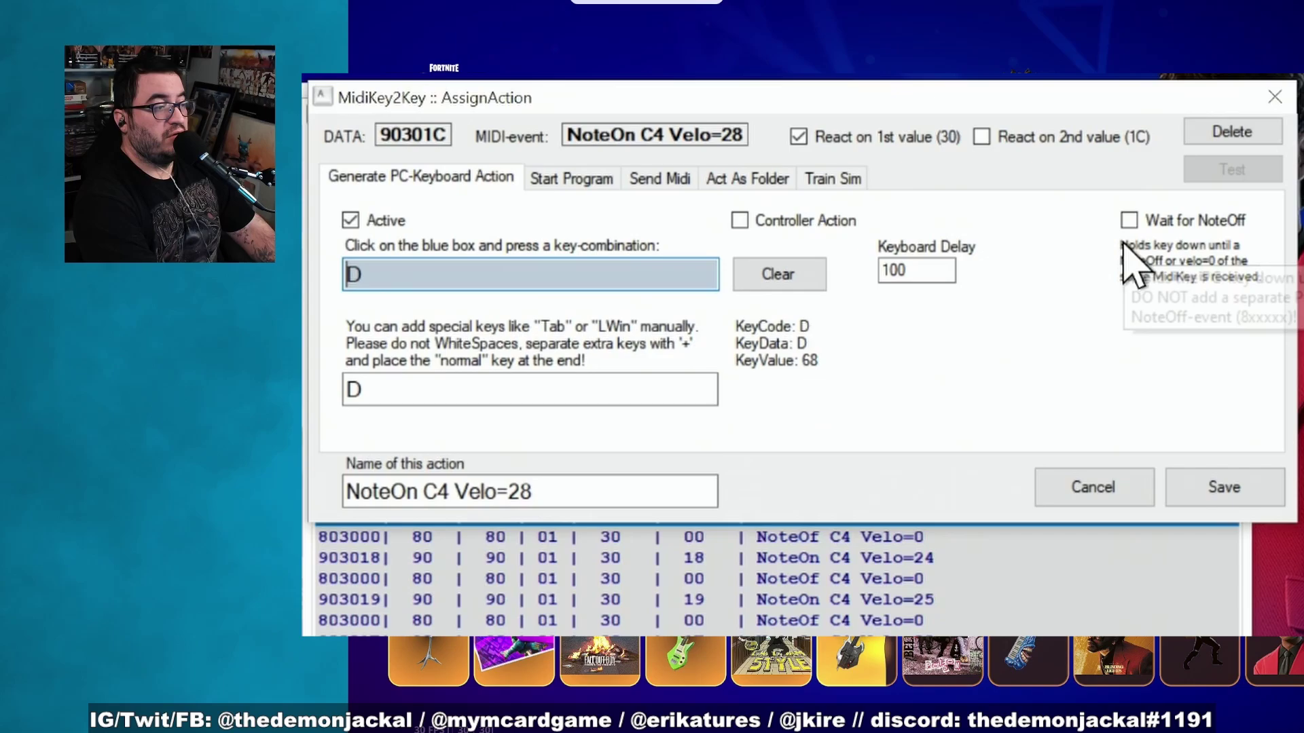
- Hold D until NoteOff, name the action 'NoteOn C4 Velo=28 D Key', and save it
{"action": "left_click", "coordinate": [1129, 222]}
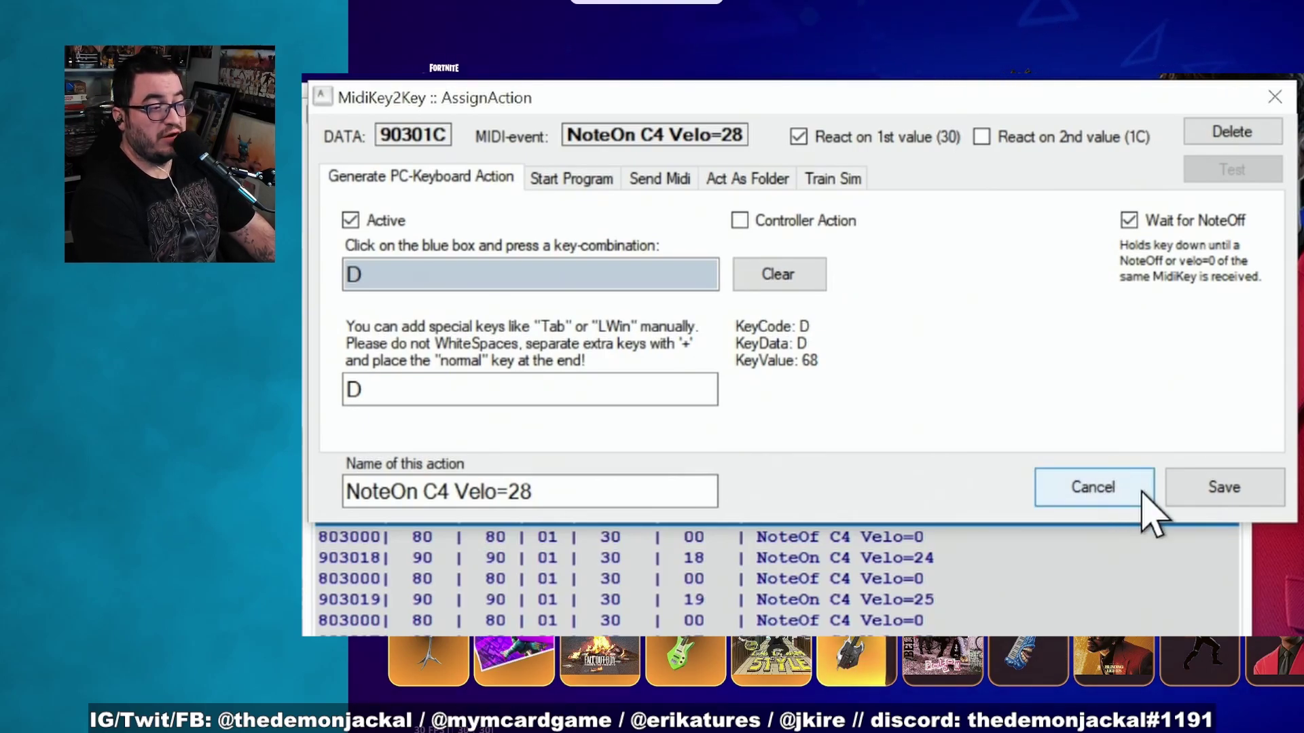
{"action": "left_click", "coordinate": [563, 486]}
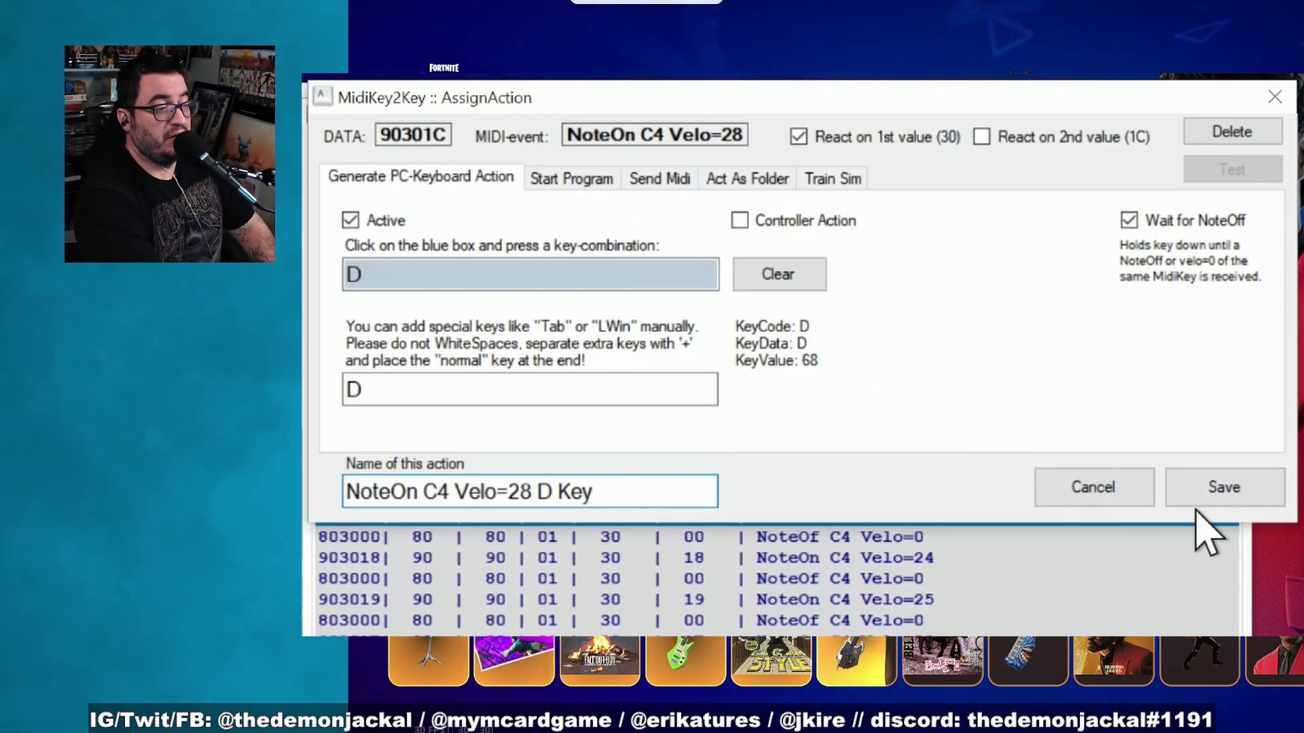
{"action": "left_click", "coordinate": [1212, 492]}
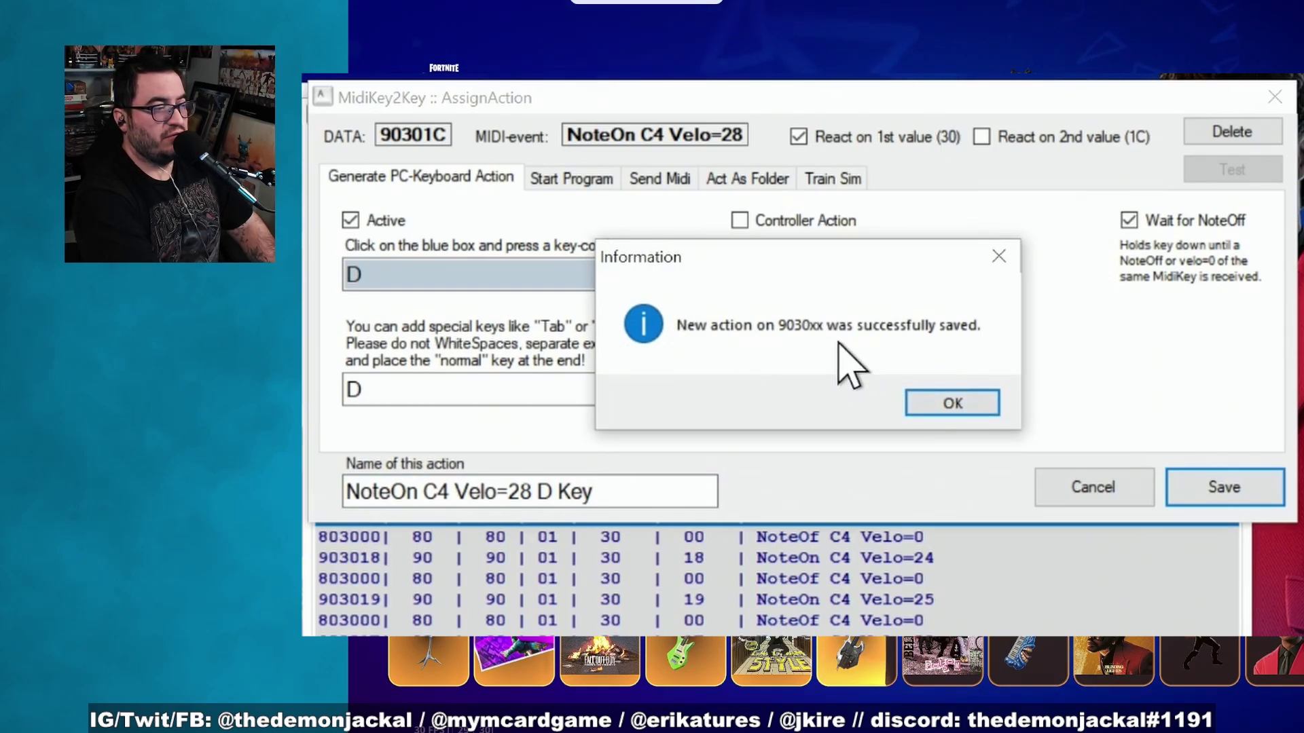
{"action": "left_click", "coordinate": [985, 405]}
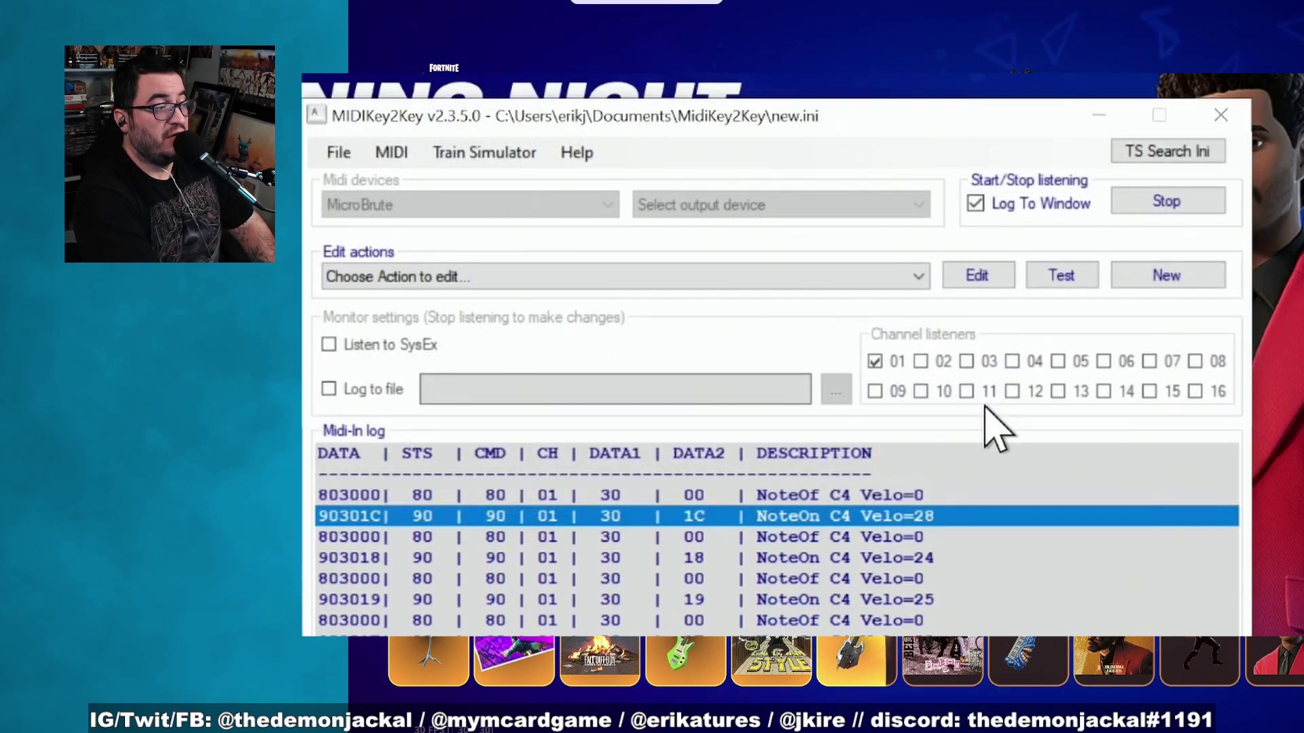
- Check the saved actions list, then create a NoteOn D4 Velo=30 action sending F
{"action": "left_click", "coordinate": [911, 266]}
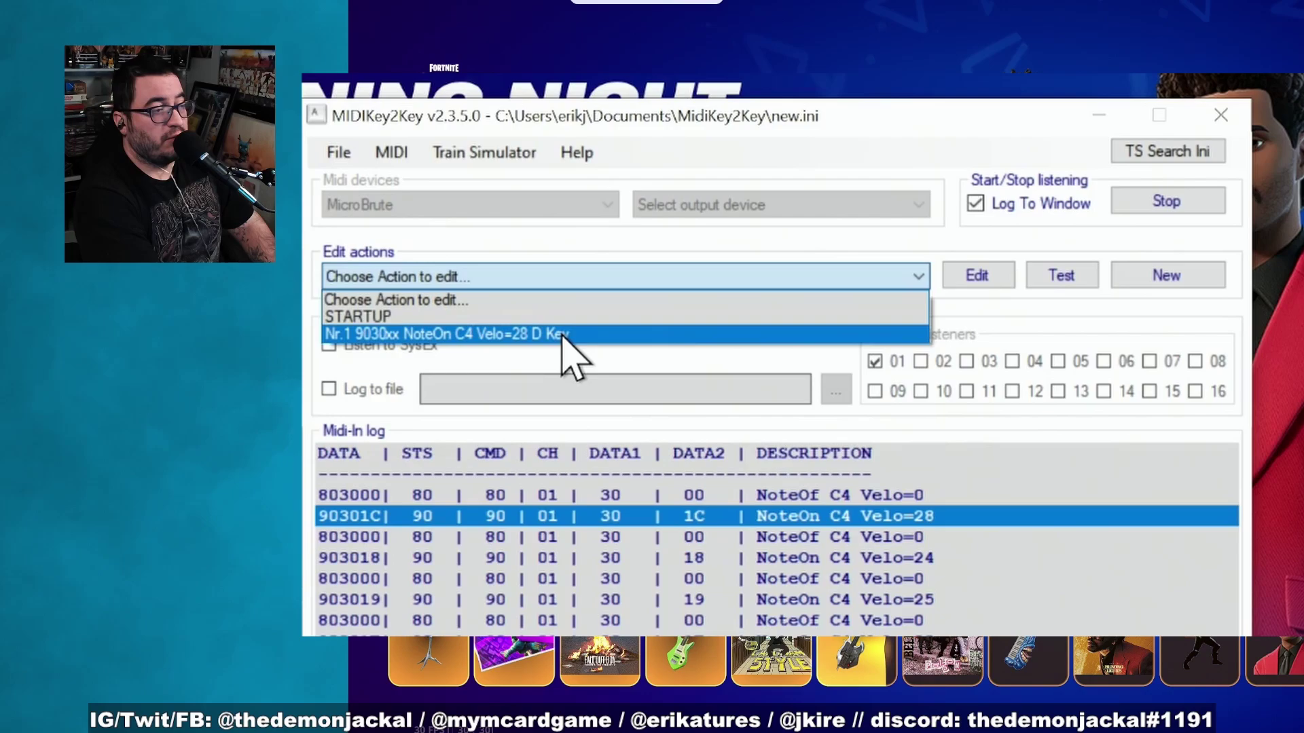
{"action": "left_click", "coordinate": [876, 272]}
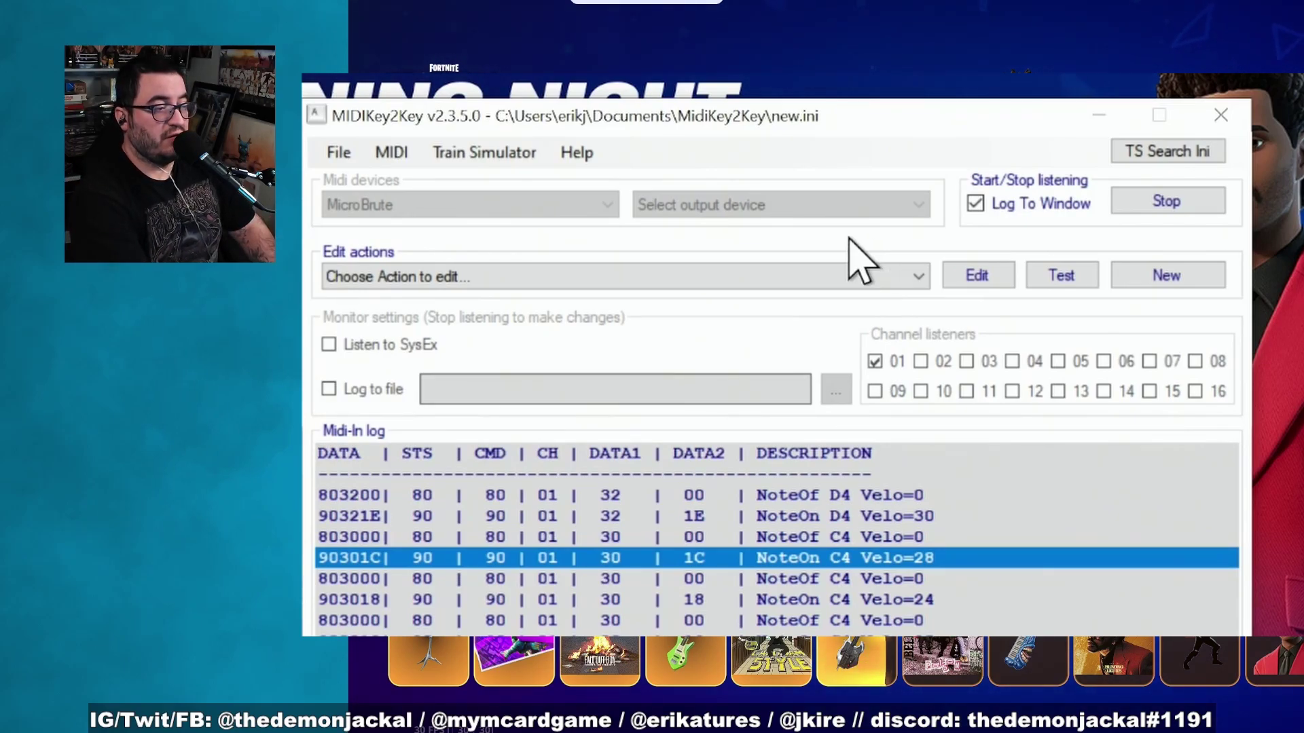
{"action": "double_click", "coordinate": [649, 520]}
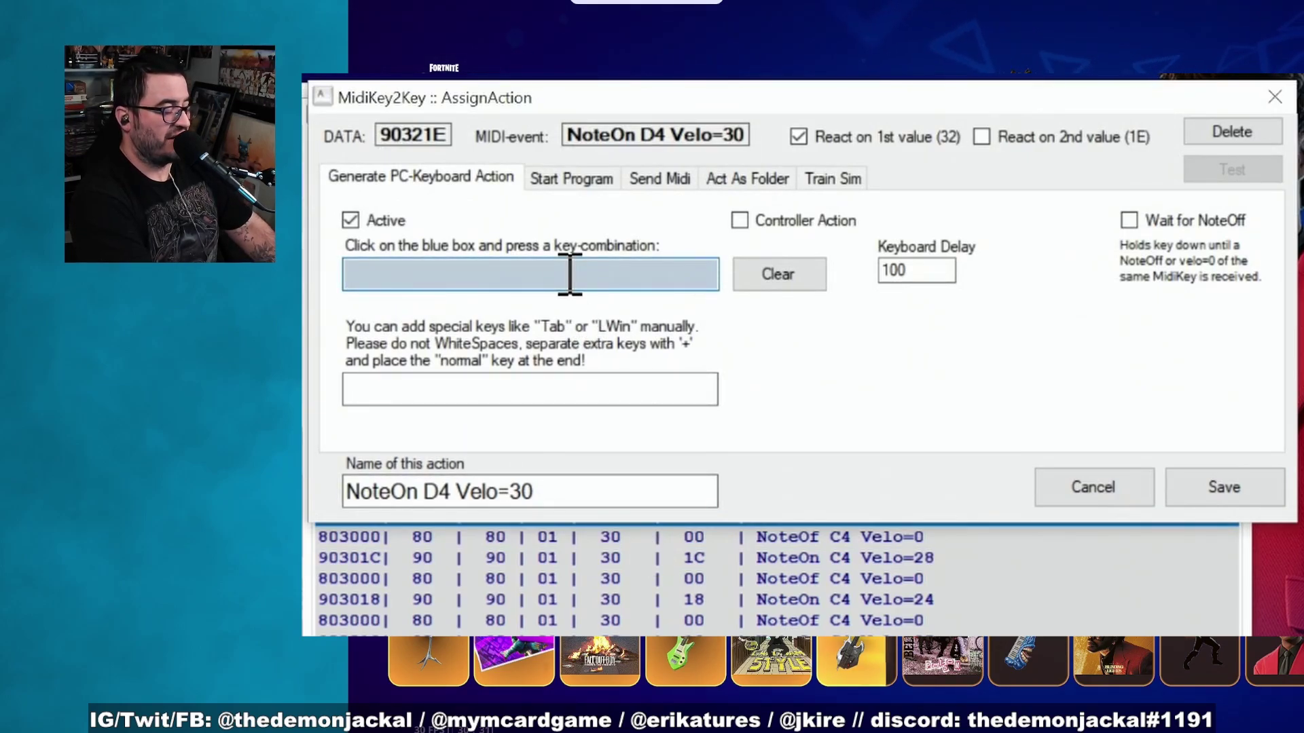
{"action": "left_click", "coordinate": [570, 274]}
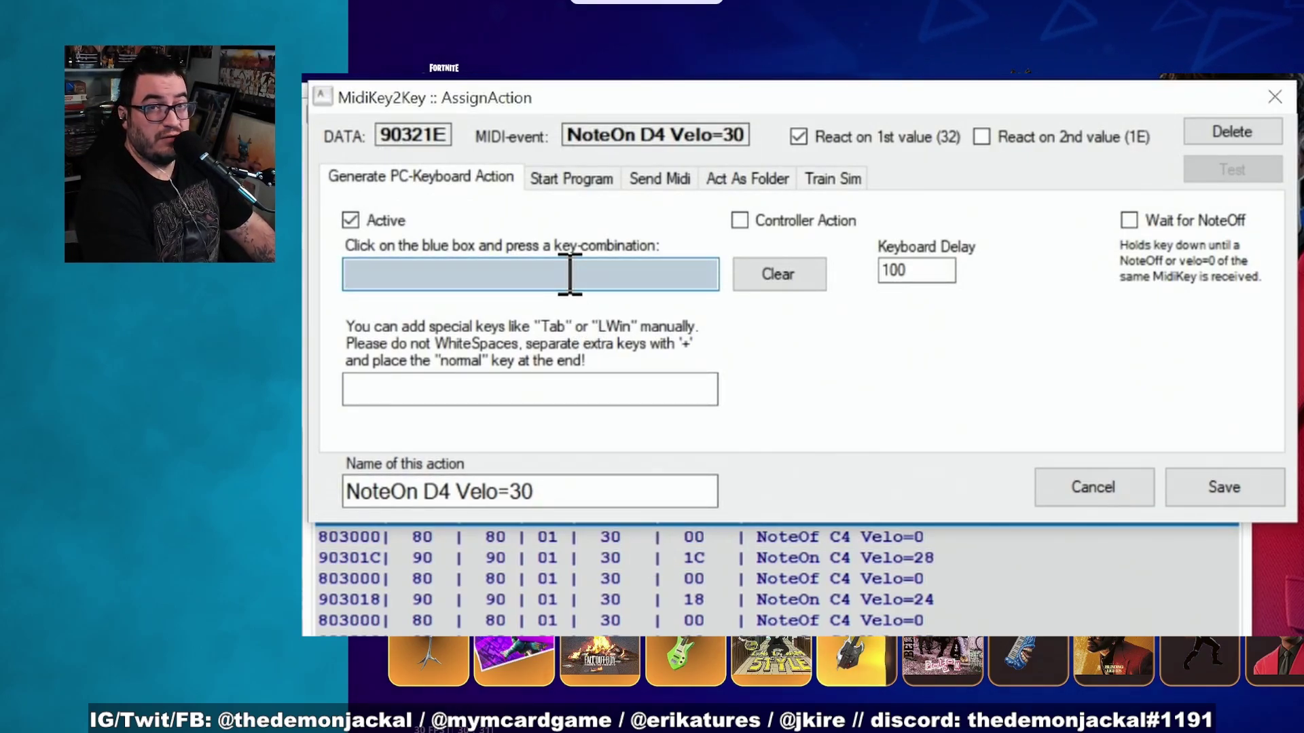
{"action": "key", "text": "f"}
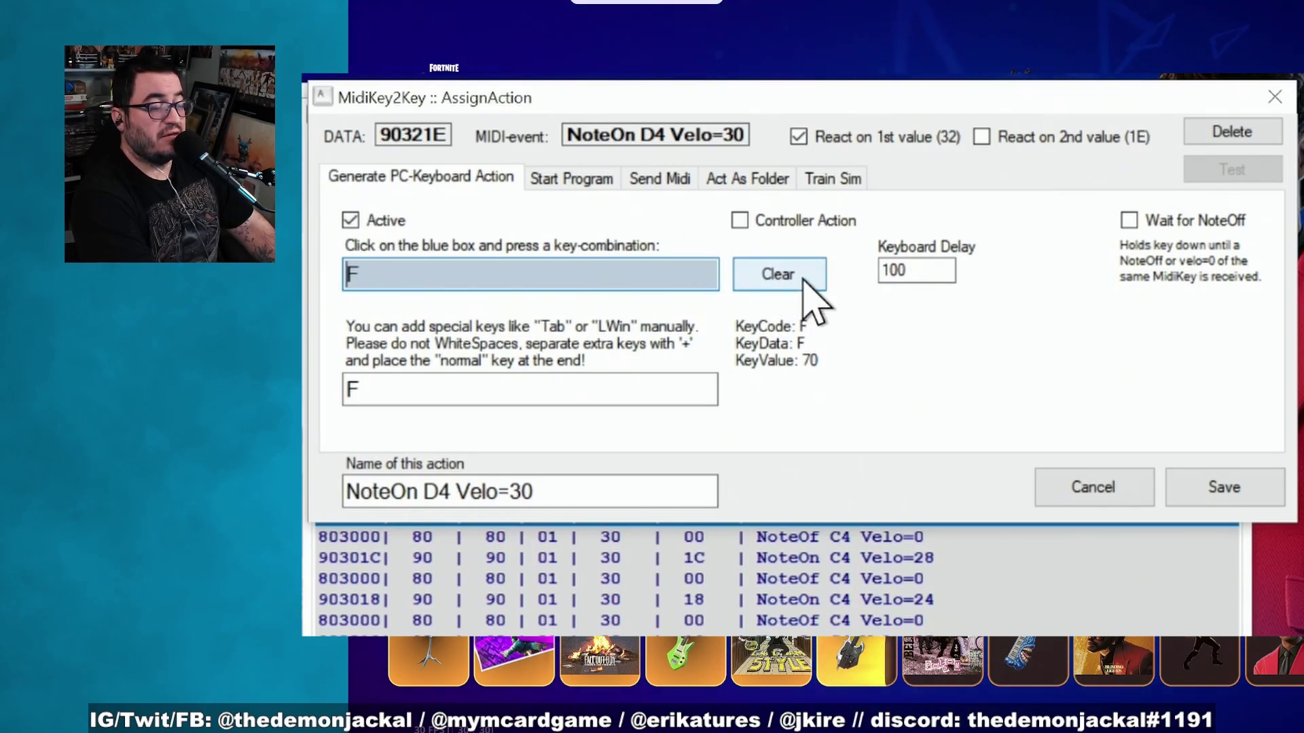
- Hold F until NoteOff, save as 'NoteOn D4 Velo=30 F Key', and verify both actions are listed
{"action": "left_click", "coordinate": [1129, 220]}
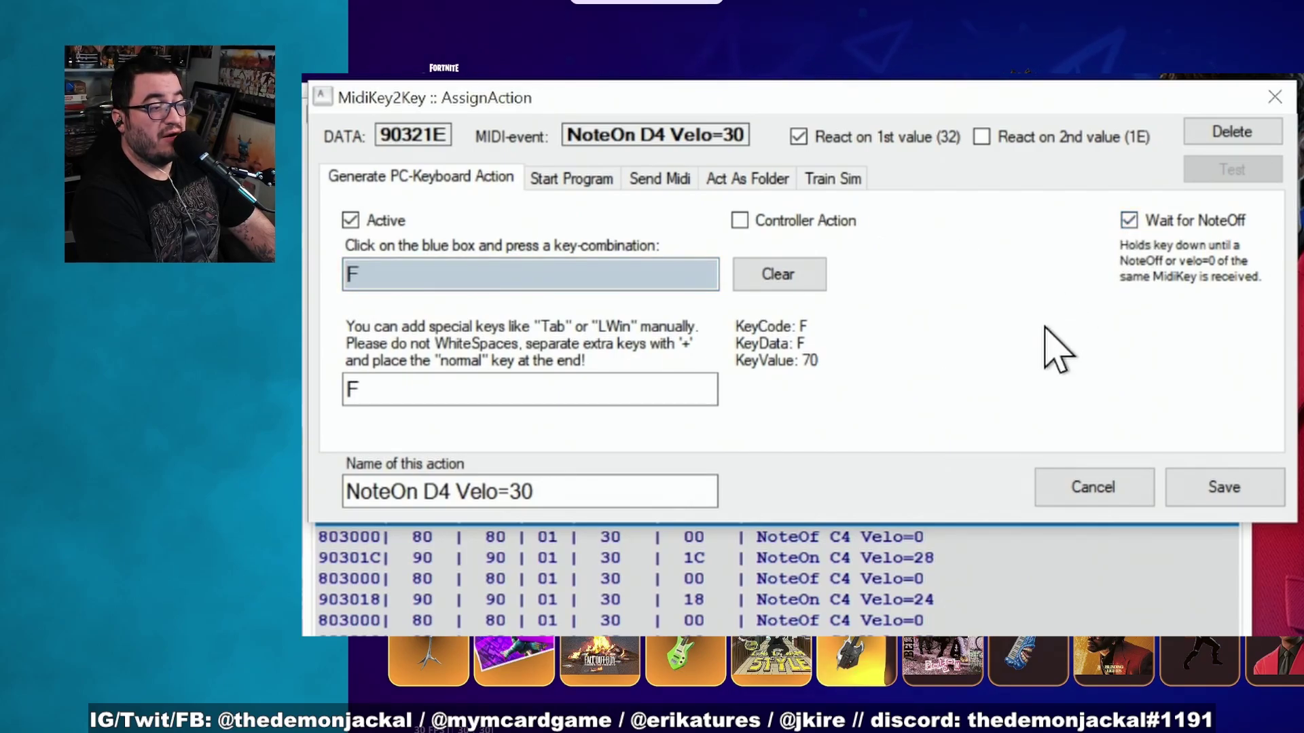
{"action": "left_click", "coordinate": [646, 491]}
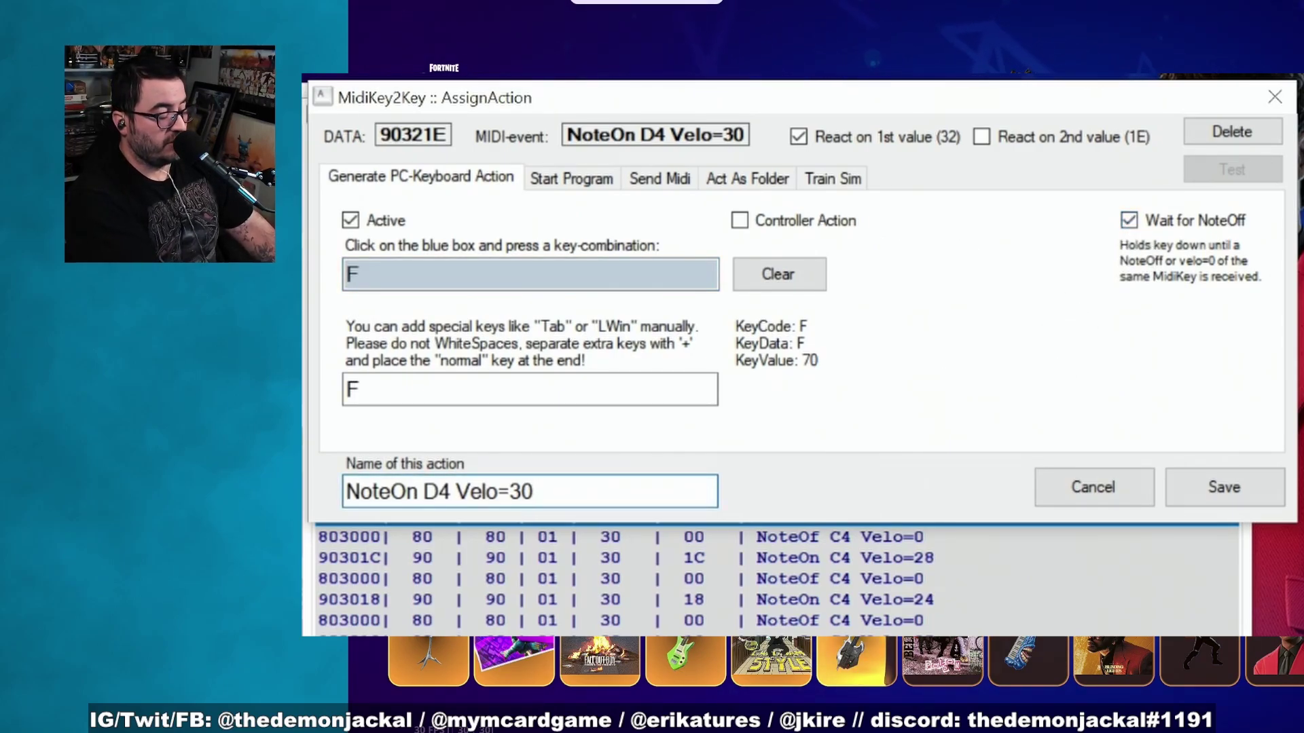
{"action": "type", "text": "F"}
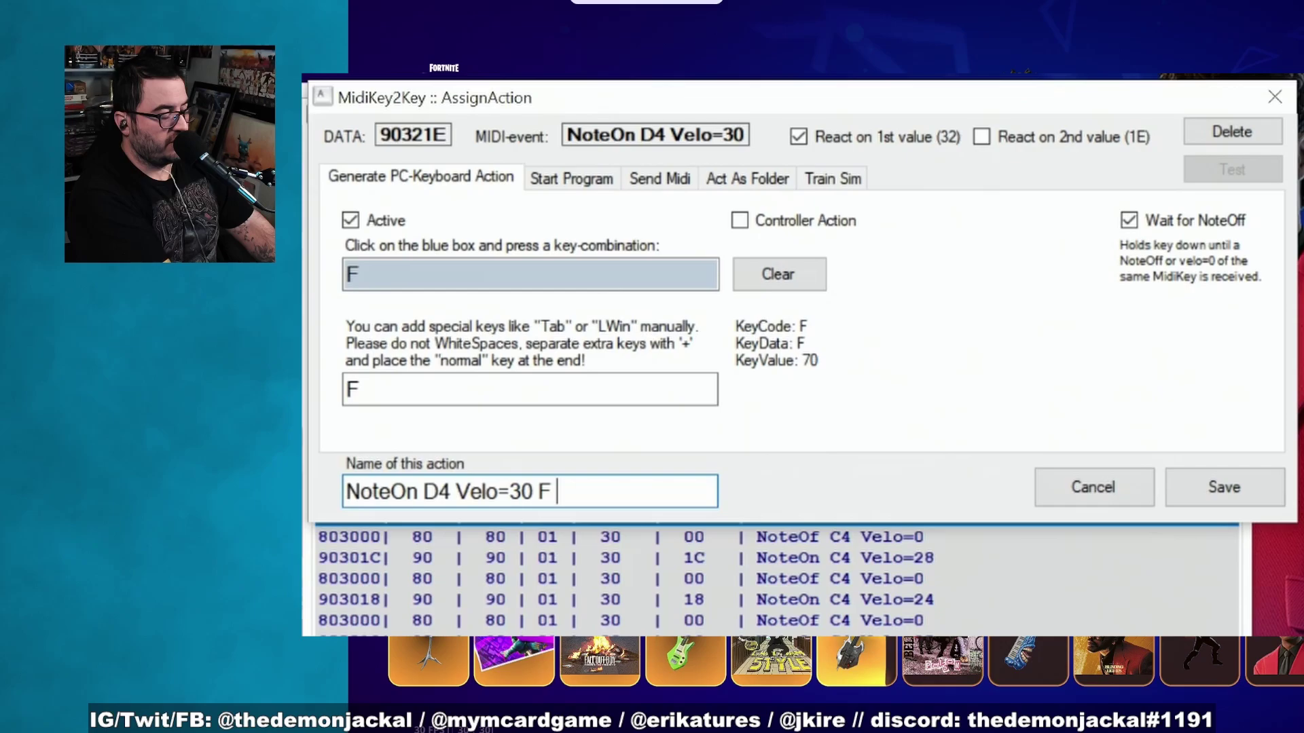
{"action": "type", "text": " Key"}
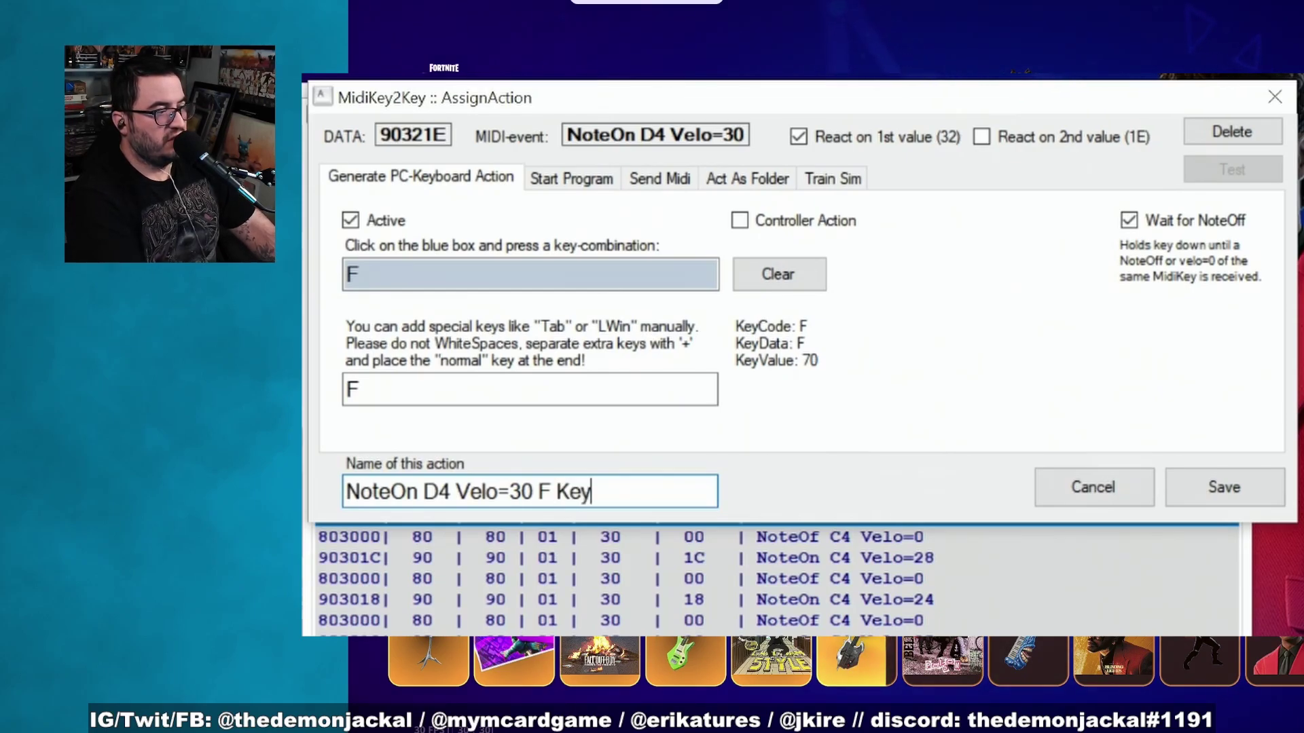
{"action": "left_click", "coordinate": [1249, 503]}
{"action": "left_click", "coordinate": [994, 407]}
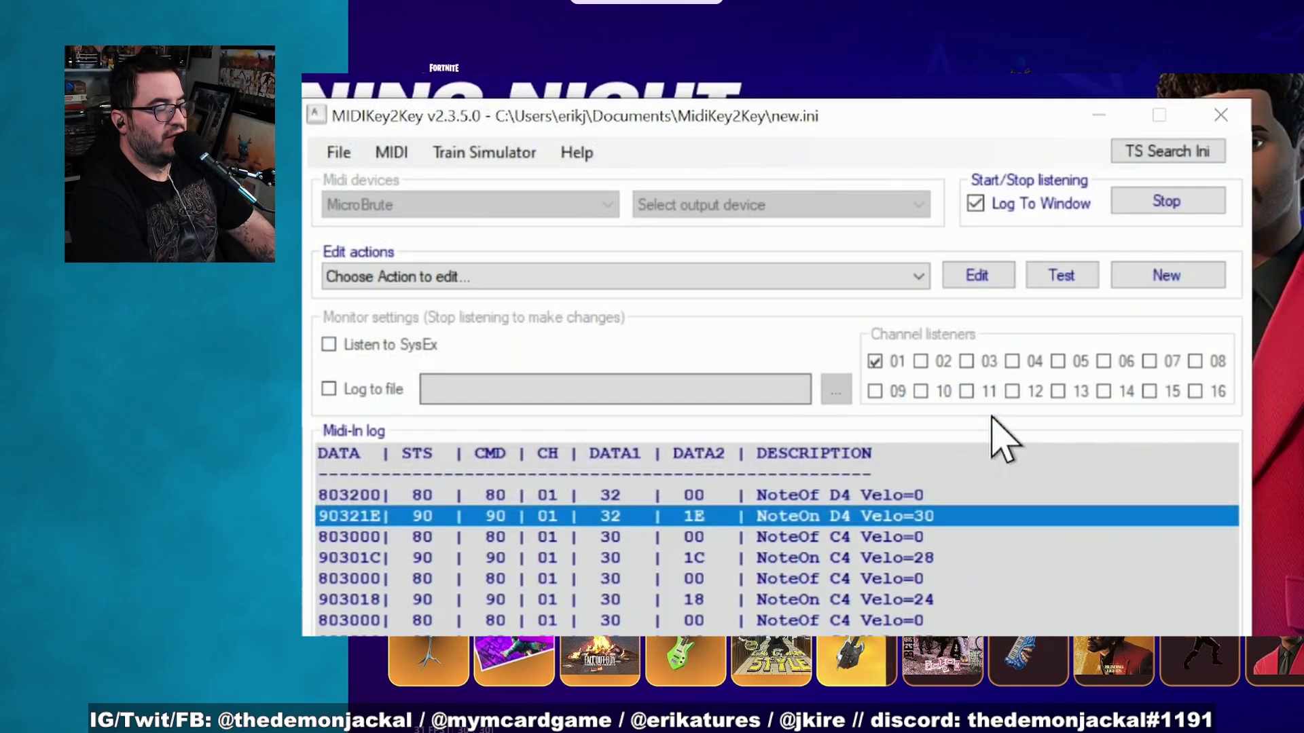
{"action": "left_click", "coordinate": [918, 278]}
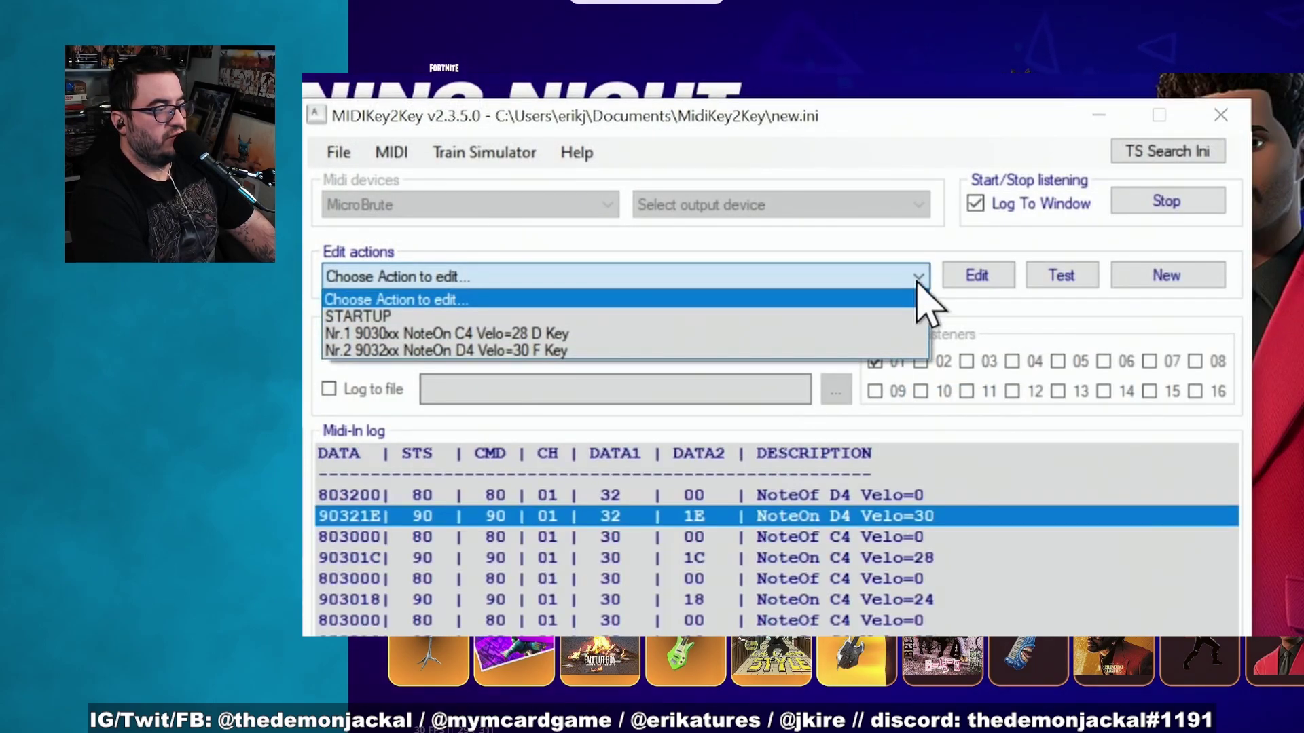
{"action": "left_click", "coordinate": [918, 282]}
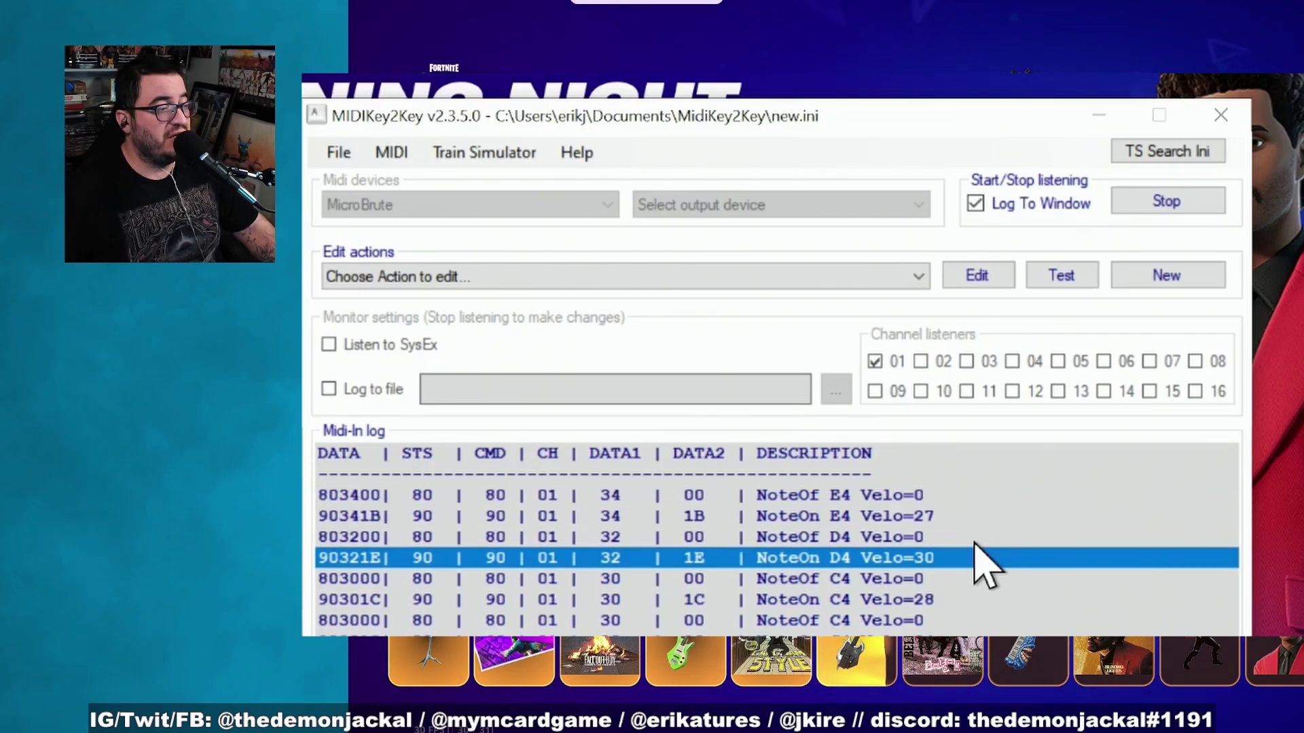
- Map the E4 note to the J key, held until NoteOff, and save the action
{"action": "double_click", "coordinate": [951, 516]}
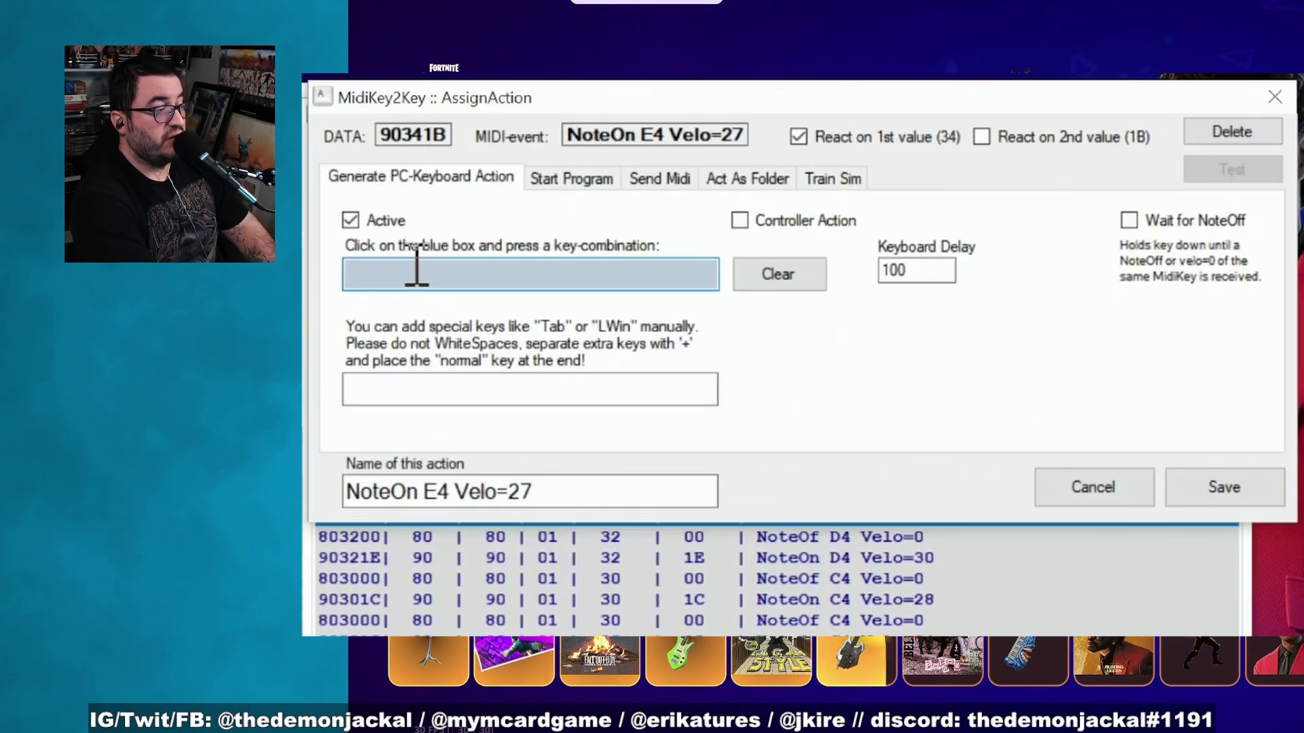
{"action": "left_click", "coordinate": [416, 272]}
{"action": "key", "text": "j"}
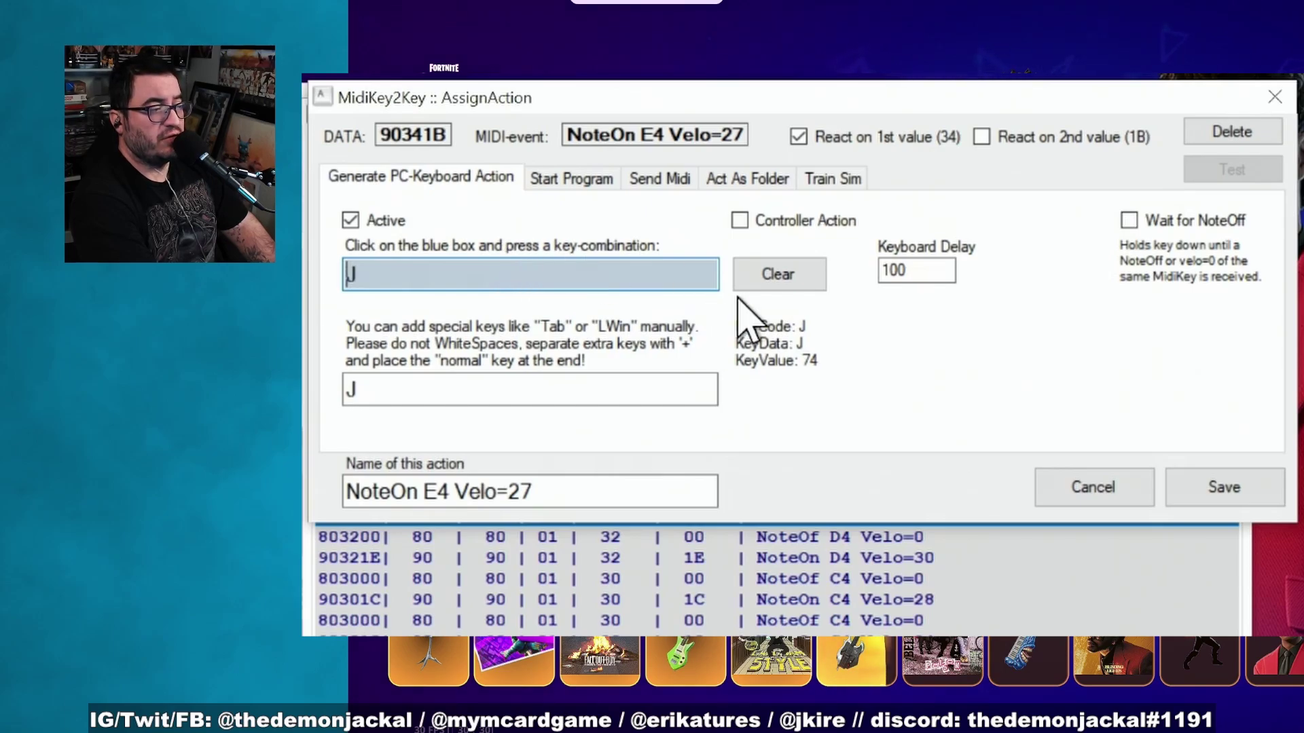
{"action": "left_click", "coordinate": [1129, 221]}
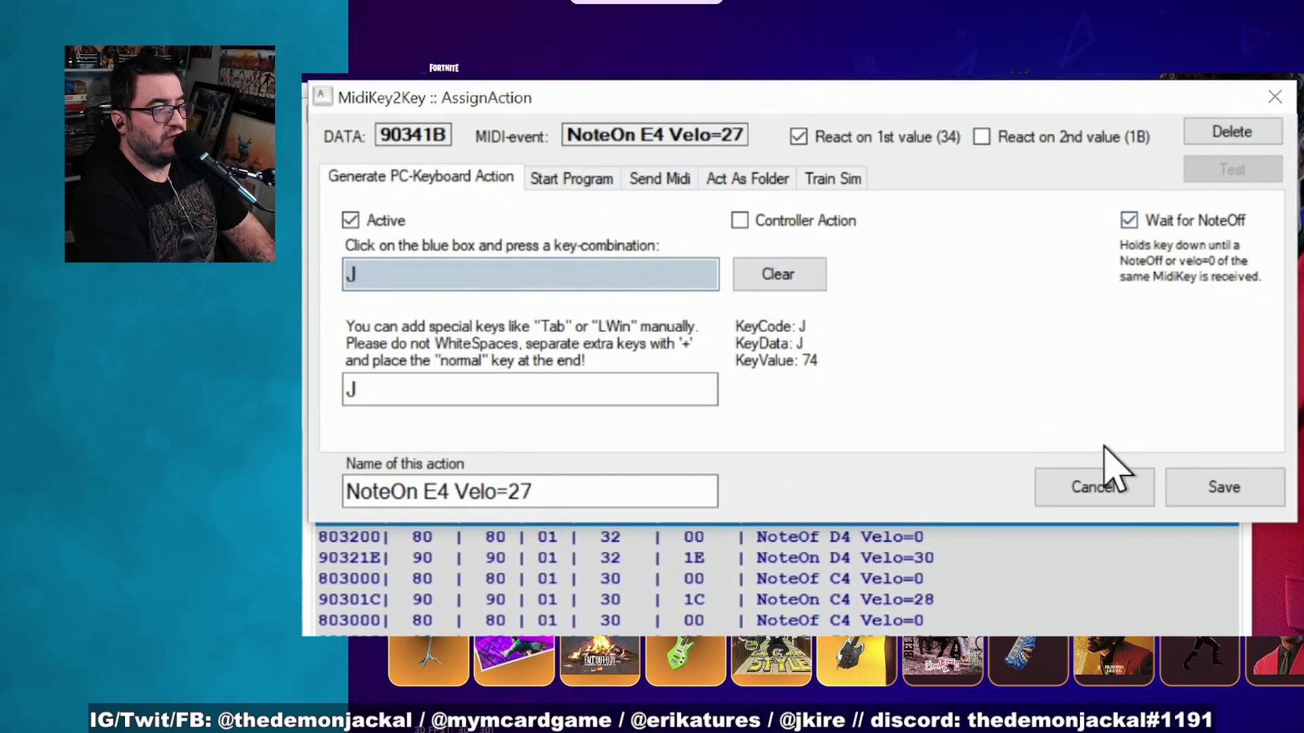
{"action": "left_click", "coordinate": [660, 498]}
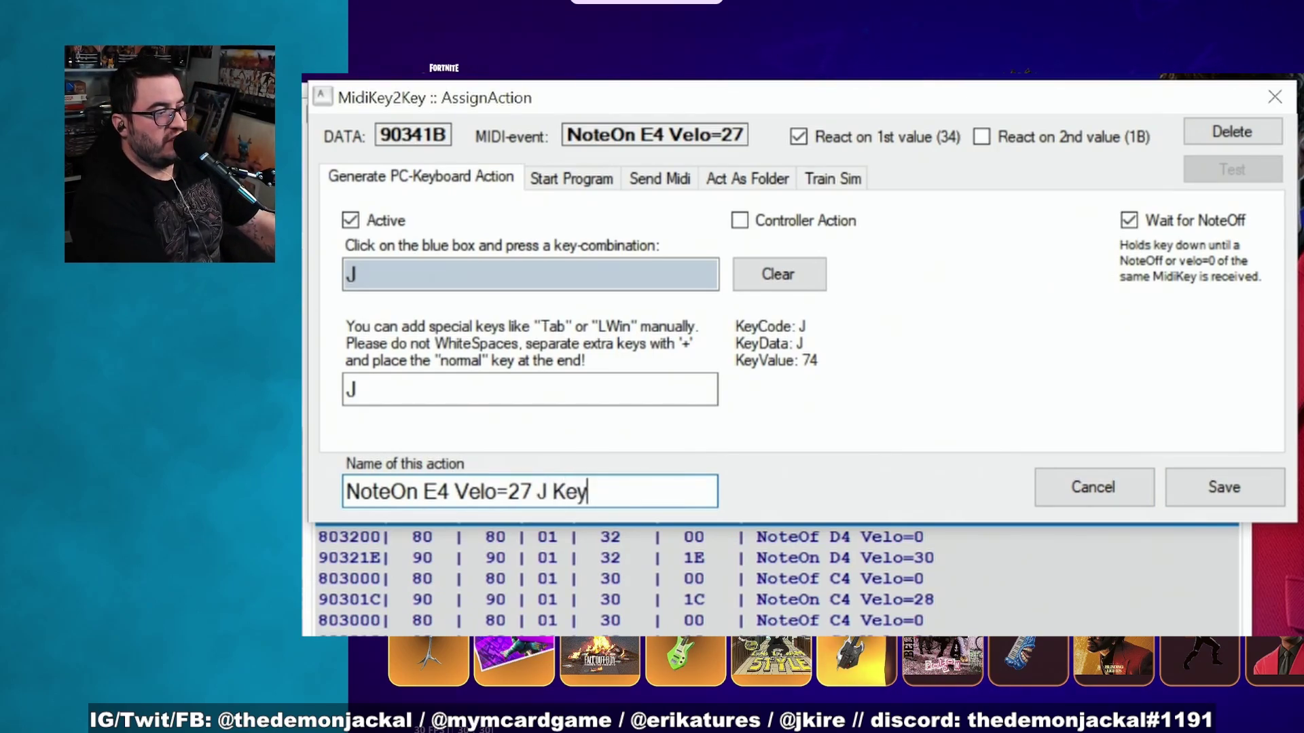
{"action": "key", "text": "Return"}
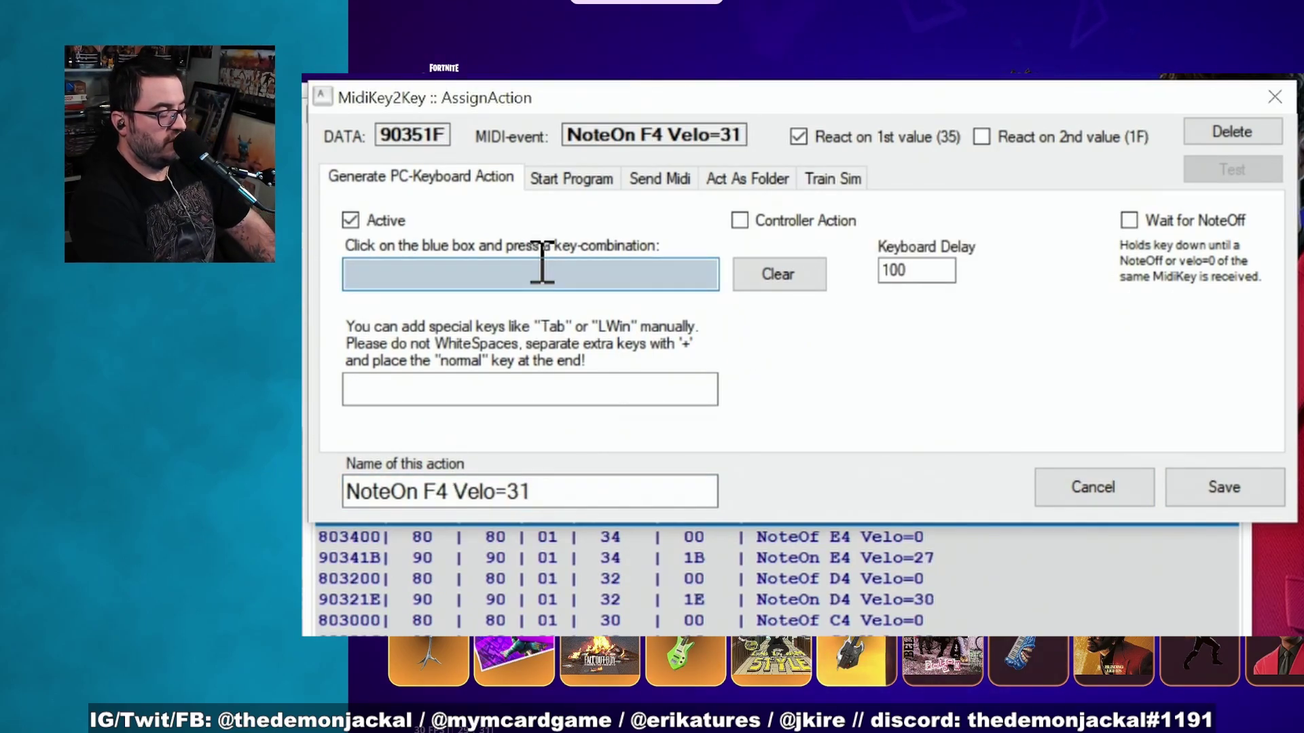
- Map F4 to K and G4 to L, both held until NoteOff, saving each action
{"action": "key", "text": "k"}
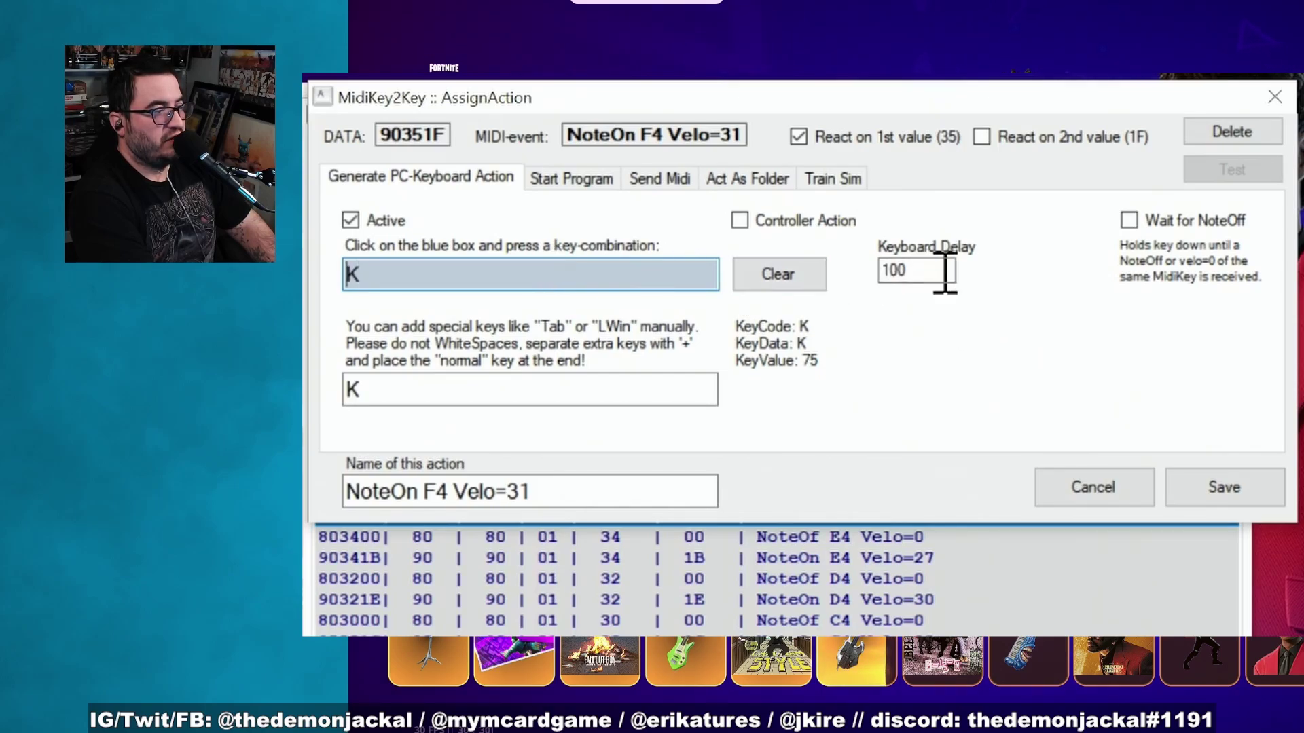
{"action": "left_click", "coordinate": [1131, 220]}
{"action": "key", "text": "Return"}
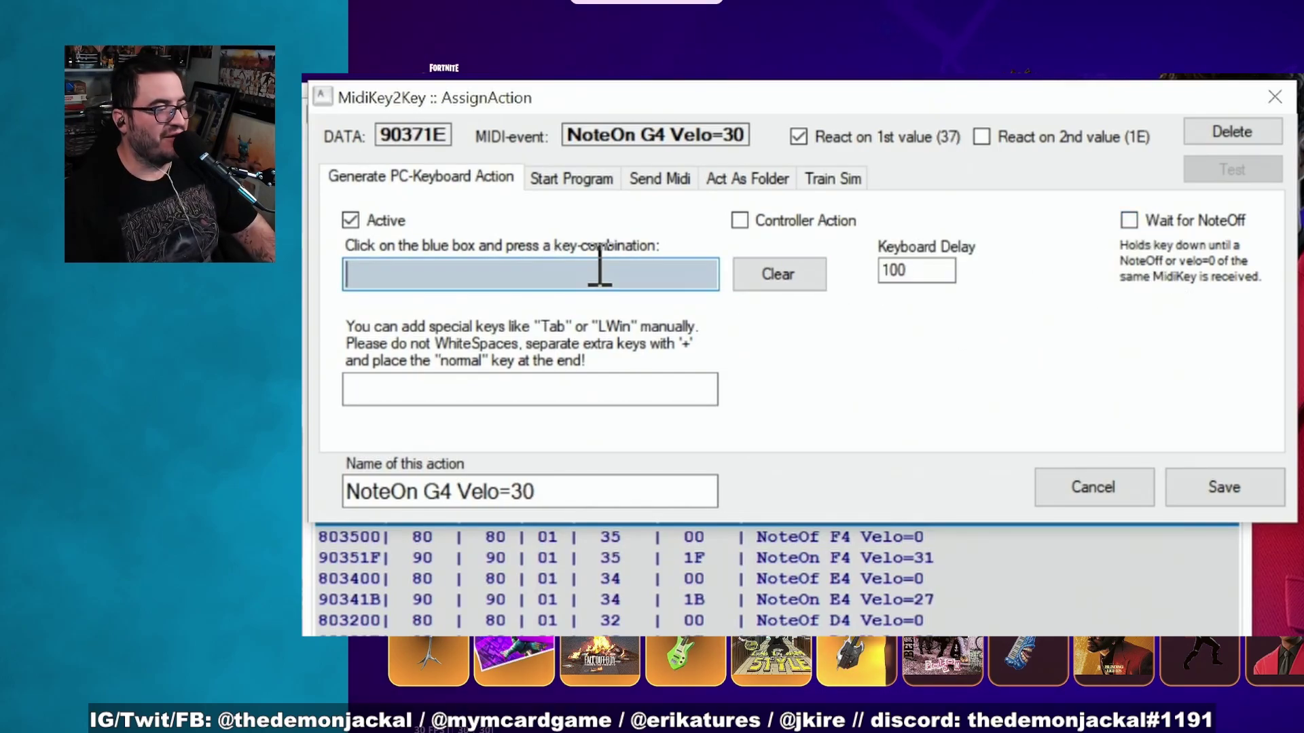
{"action": "key", "text": "l"}
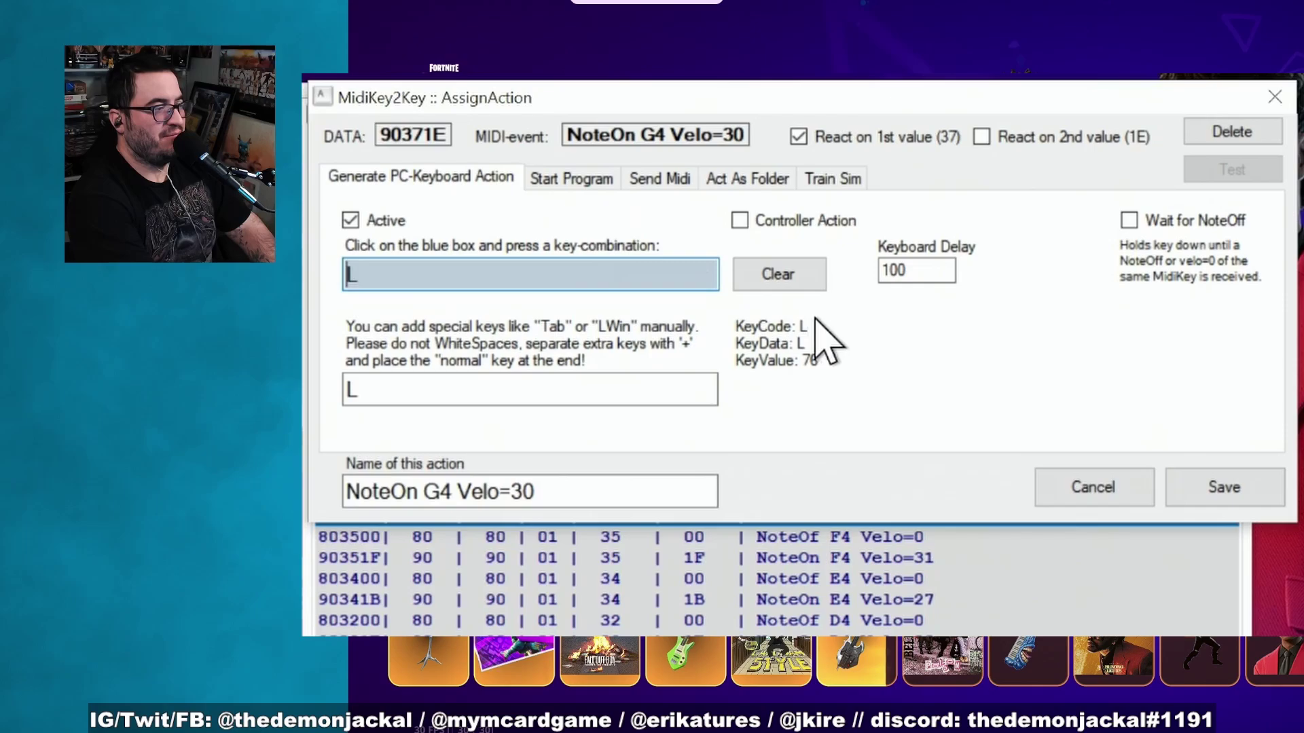
{"action": "left_click", "coordinate": [1127, 220]}
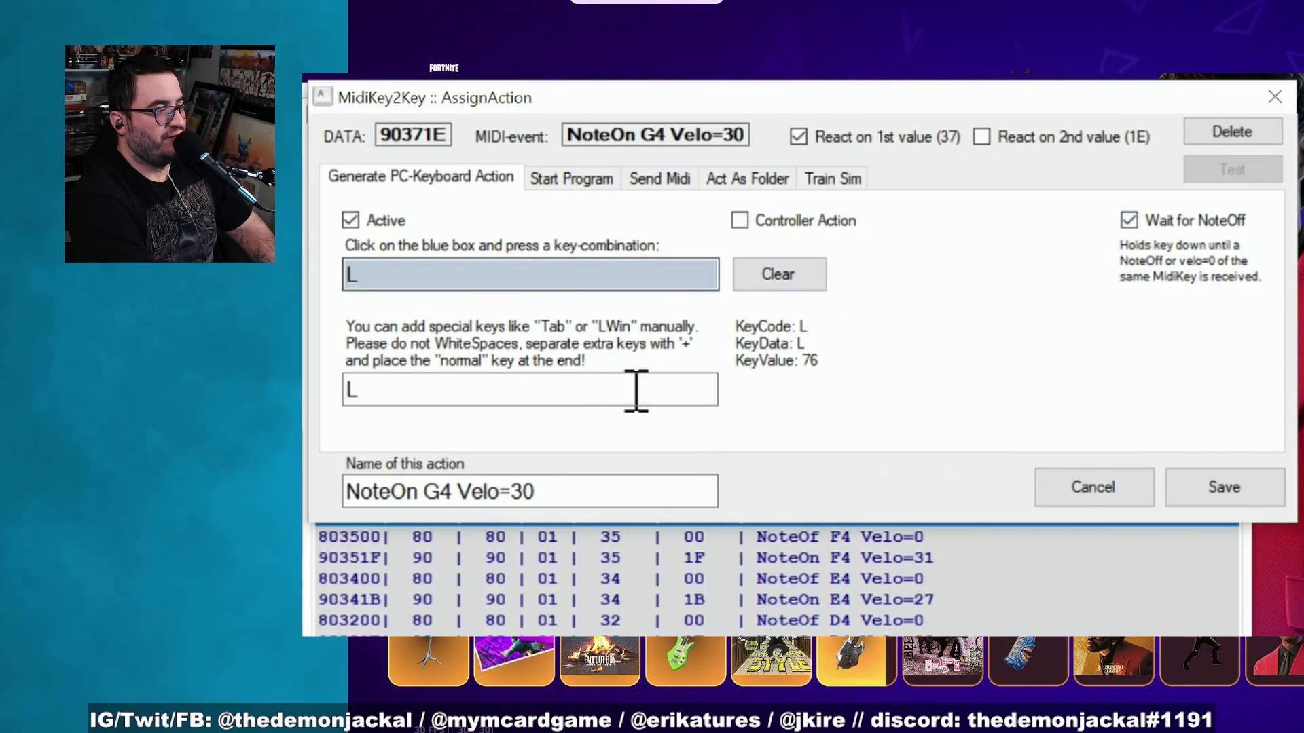
{"action": "left_click", "coordinate": [578, 481]}
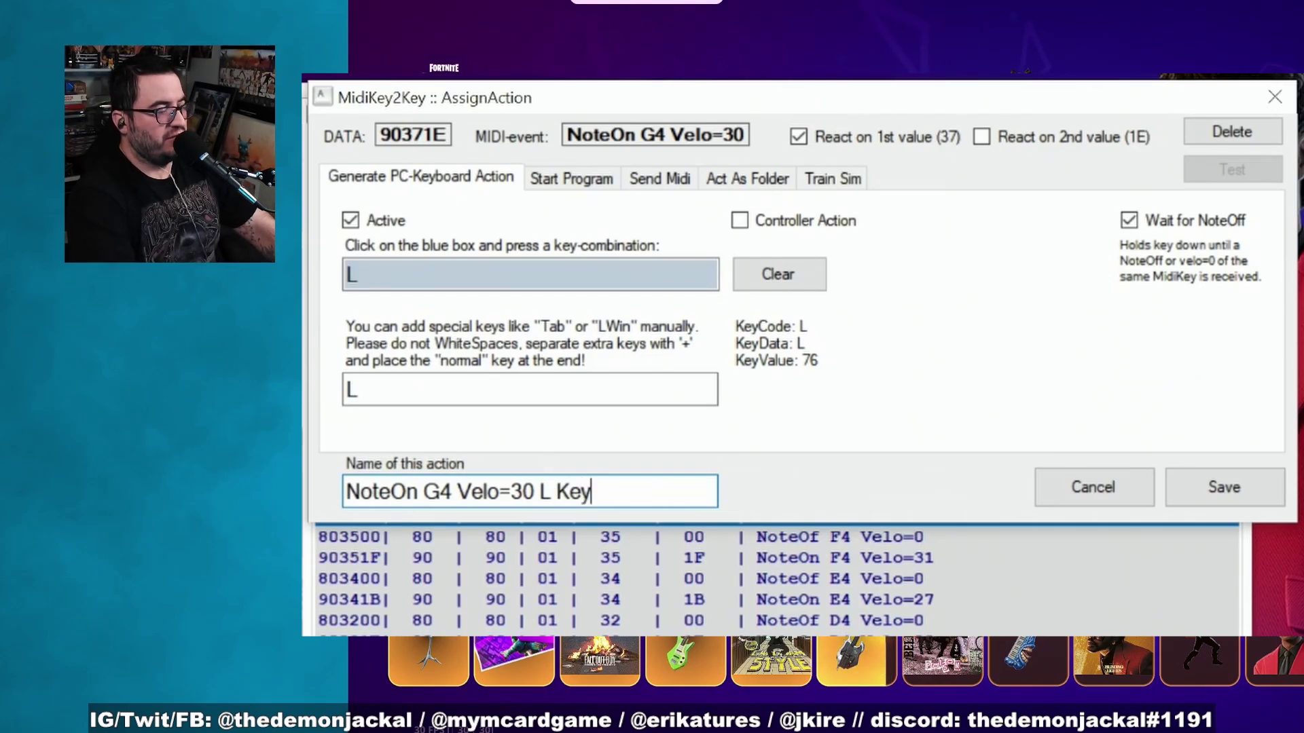
{"action": "left_click", "coordinate": [1222, 490]}
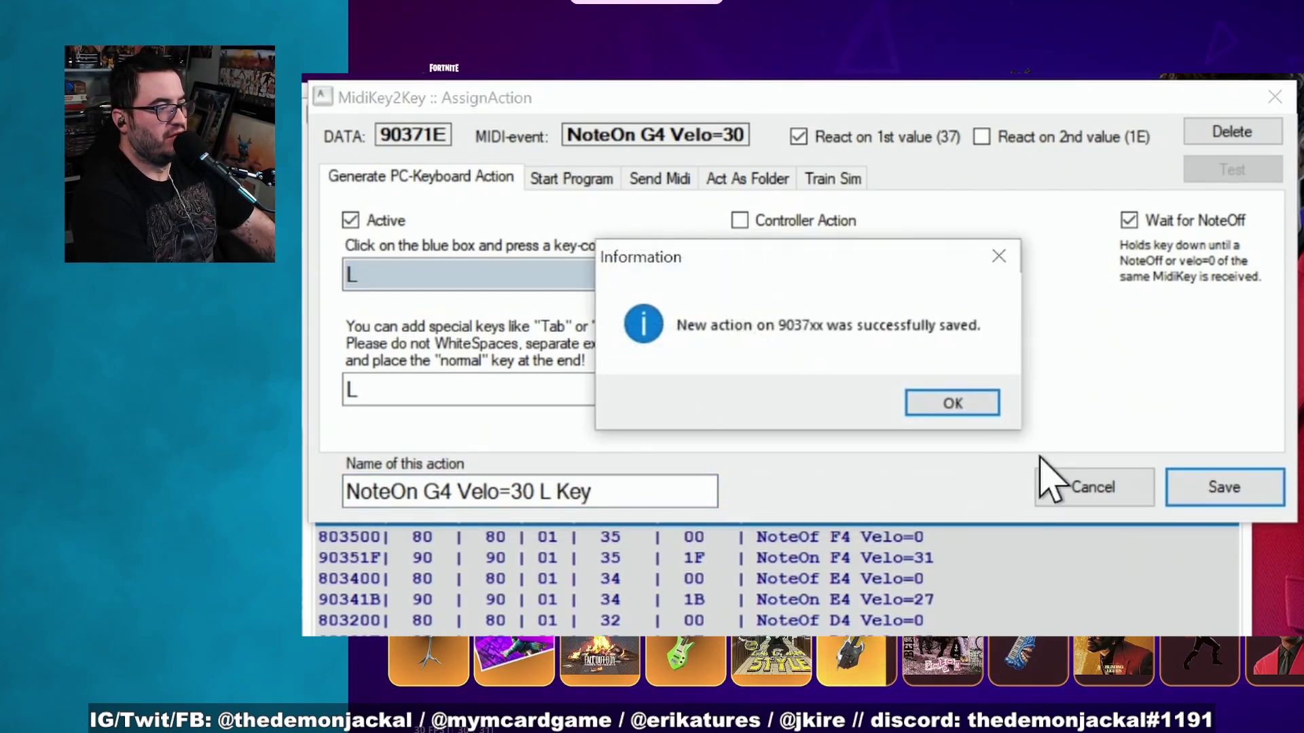
- Dismiss the confirmation for the G4 L Key action and return to the main window
{"action": "left_click", "coordinate": [949, 403]}
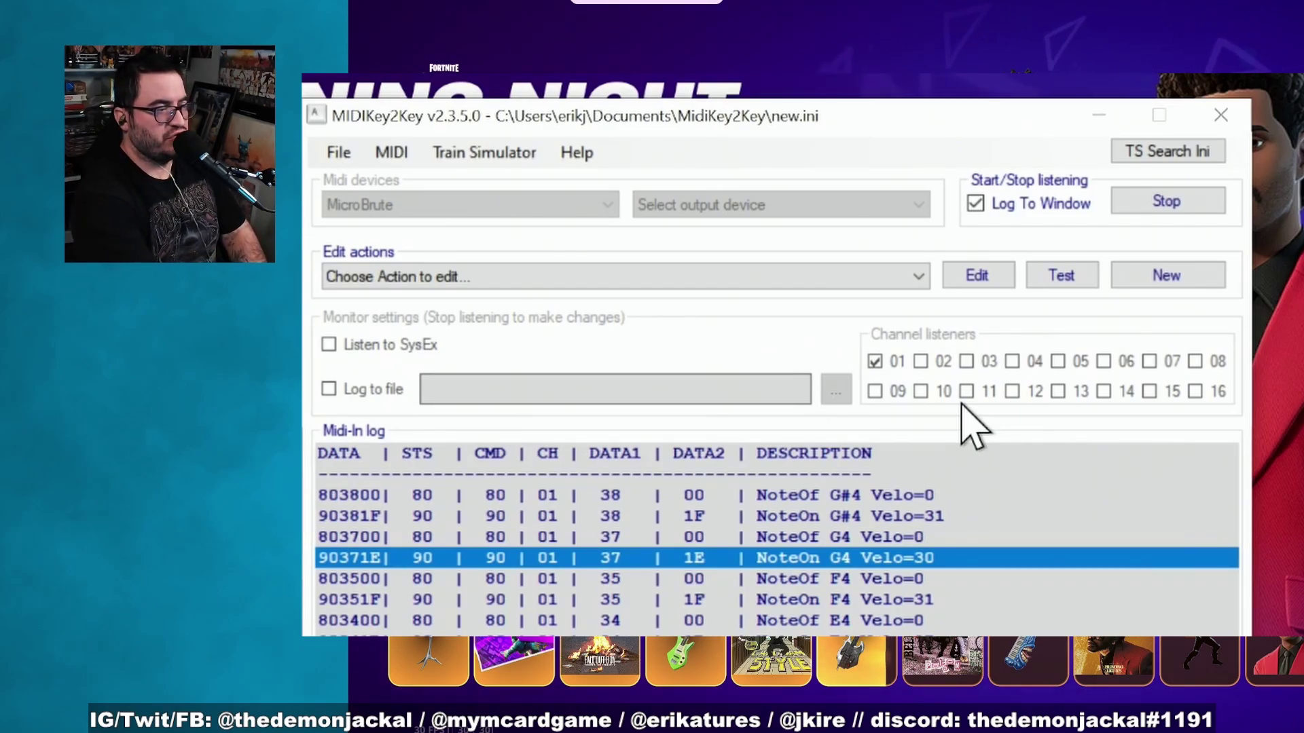
- Map the G#4 note to the Space key, held until NoteOff, and close the action editor
{"action": "double_click", "coordinate": [776, 517]}
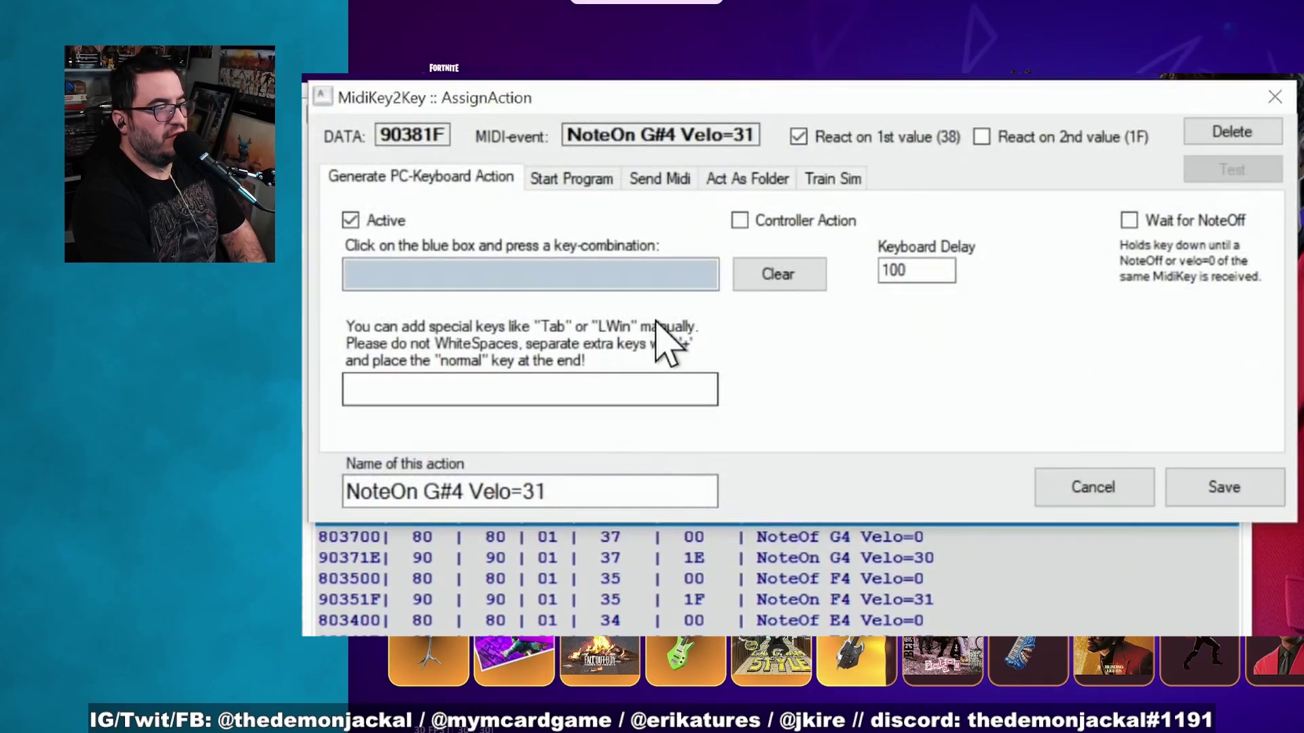
{"action": "left_click", "coordinate": [618, 271]}
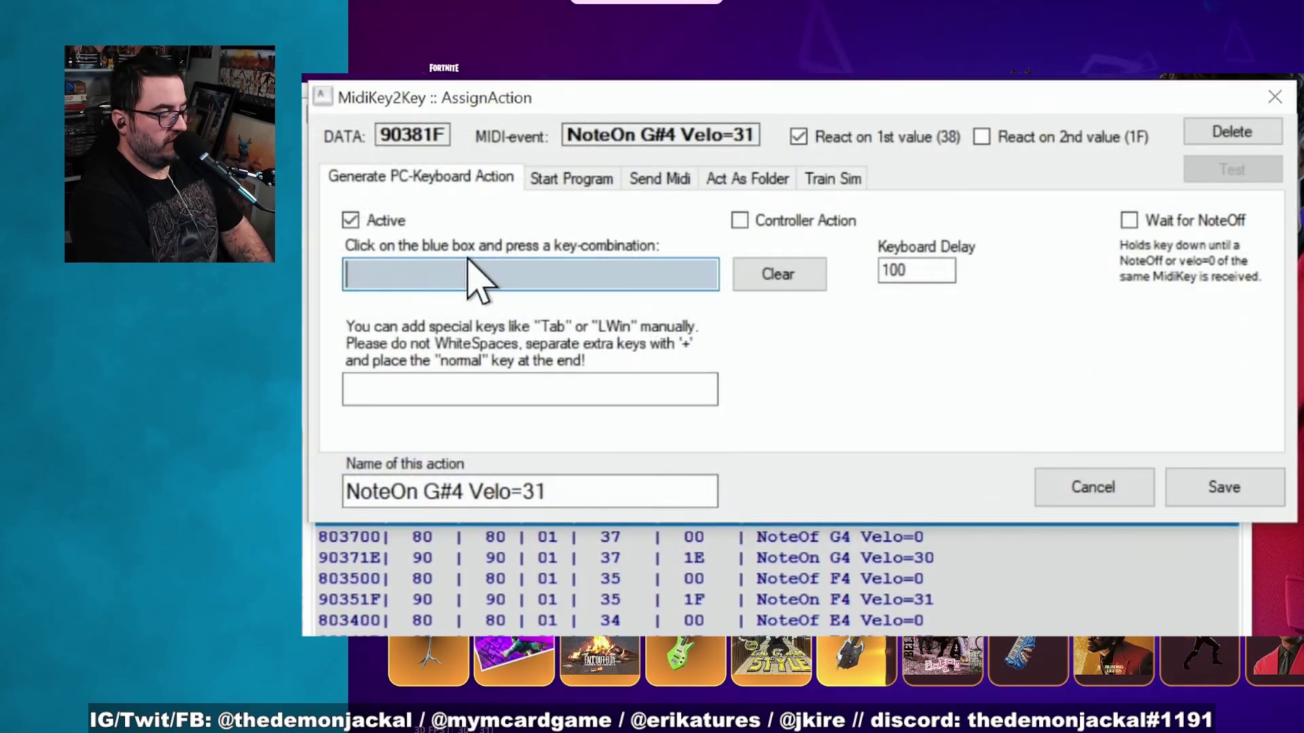
{"action": "key", "text": "space"}
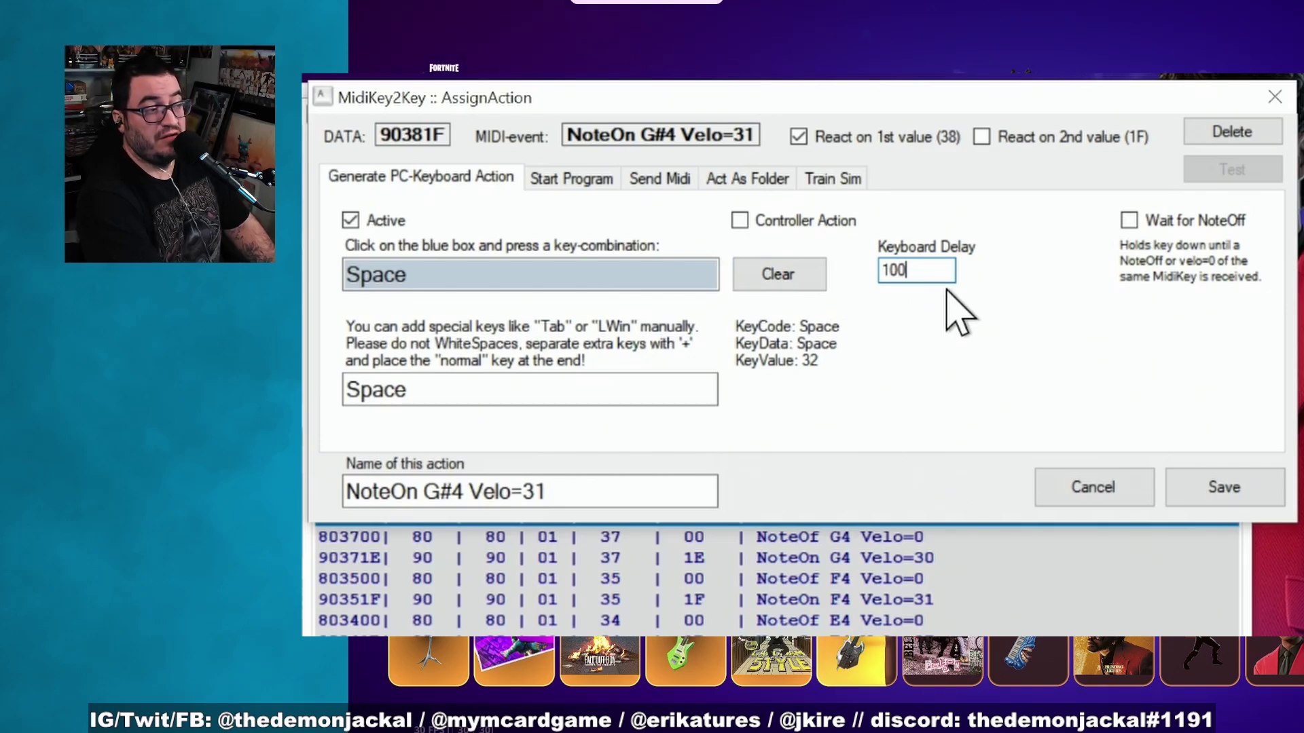
{"action": "left_click", "coordinate": [1128, 221]}
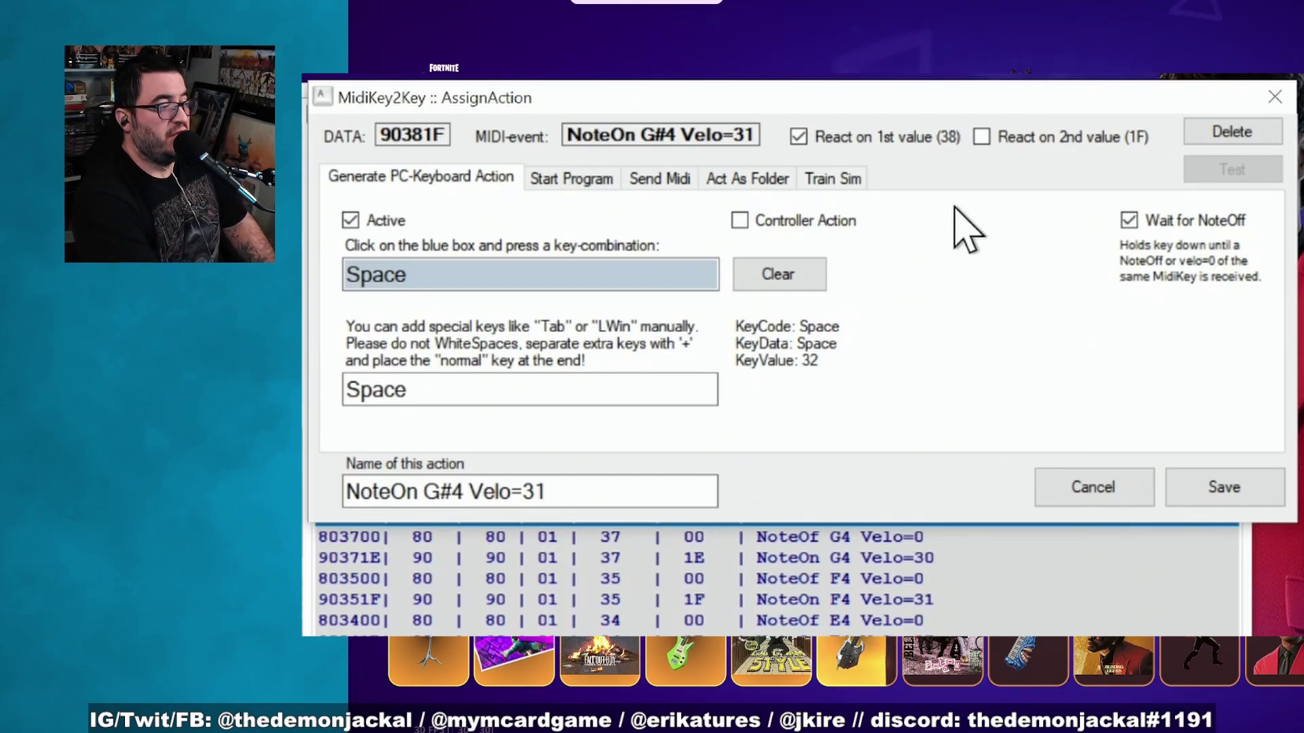
{"action": "key", "text": "Escape"}
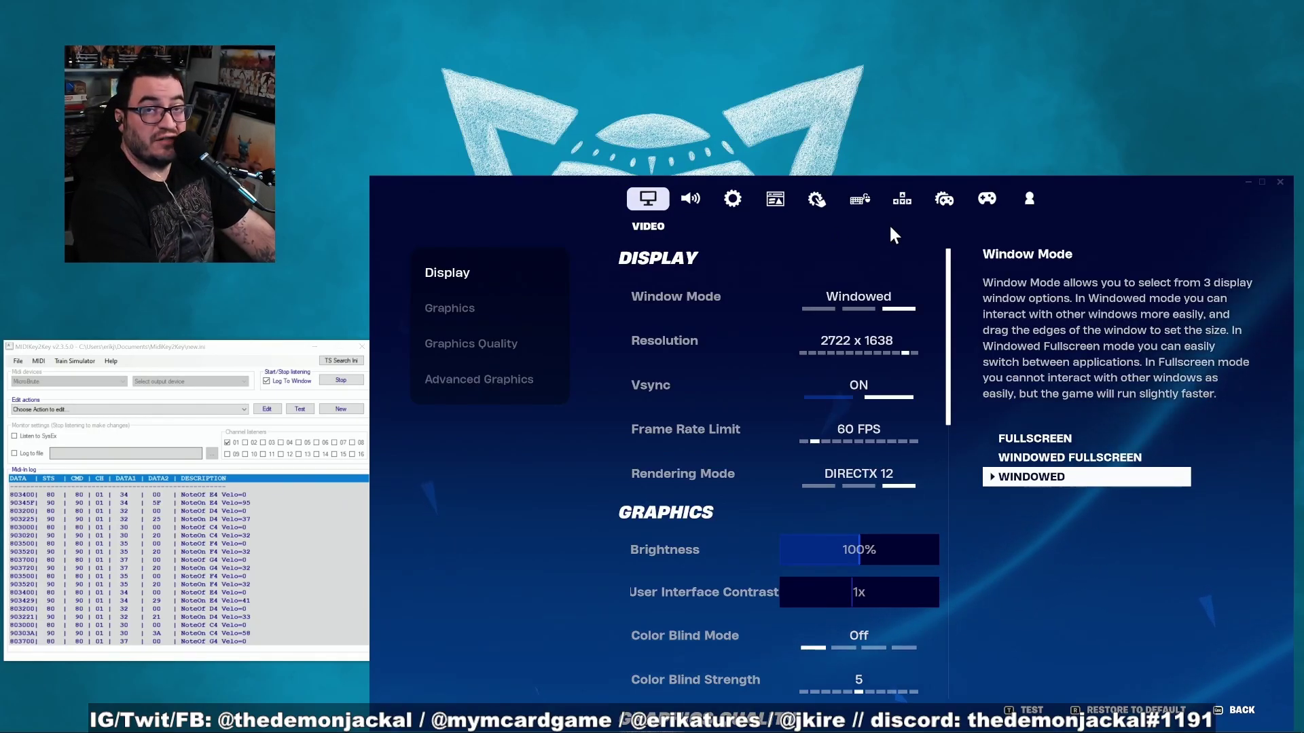
- Show the Keyboard Controls for Main Stage (Easy, Medium, Hard): lanes D, F, J, K, Overdrive Space
{"action": "left_click", "coordinate": [906, 198]}
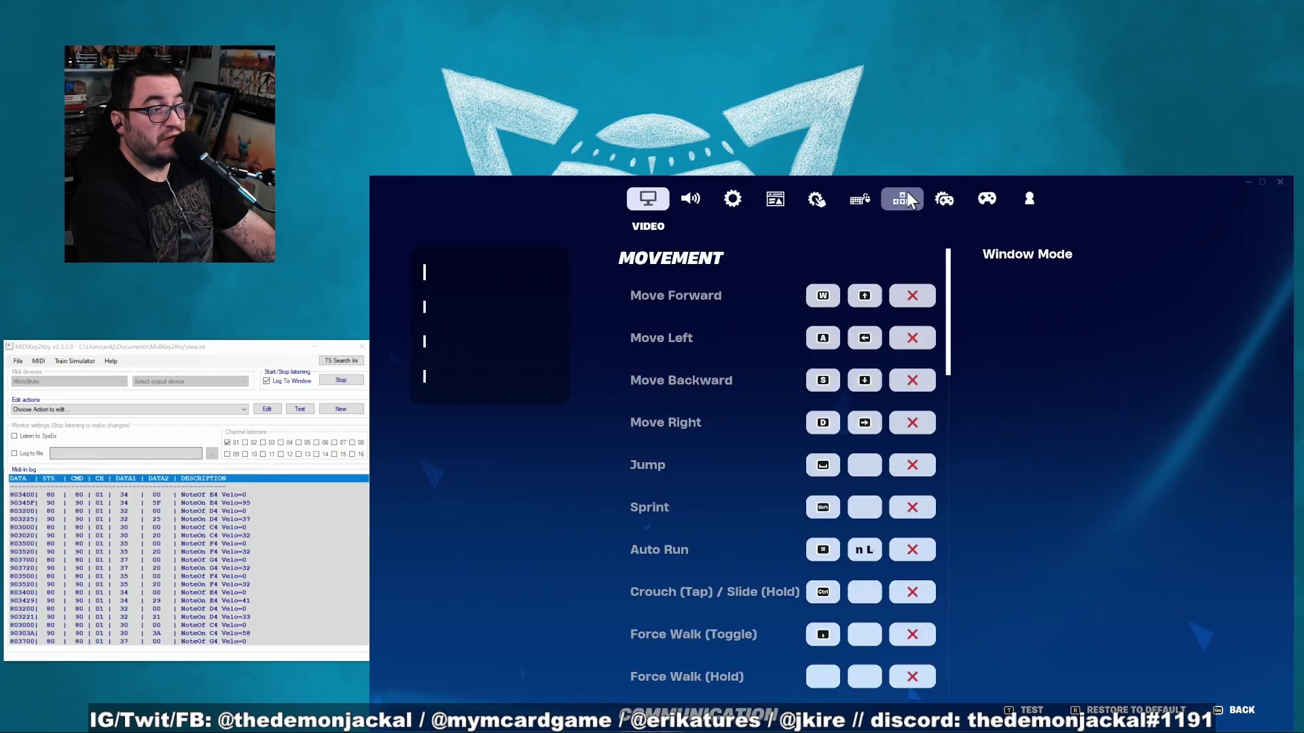
{"action": "left_click_drag", "start_coordinate": [948, 296], "coordinate": [944, 377]}
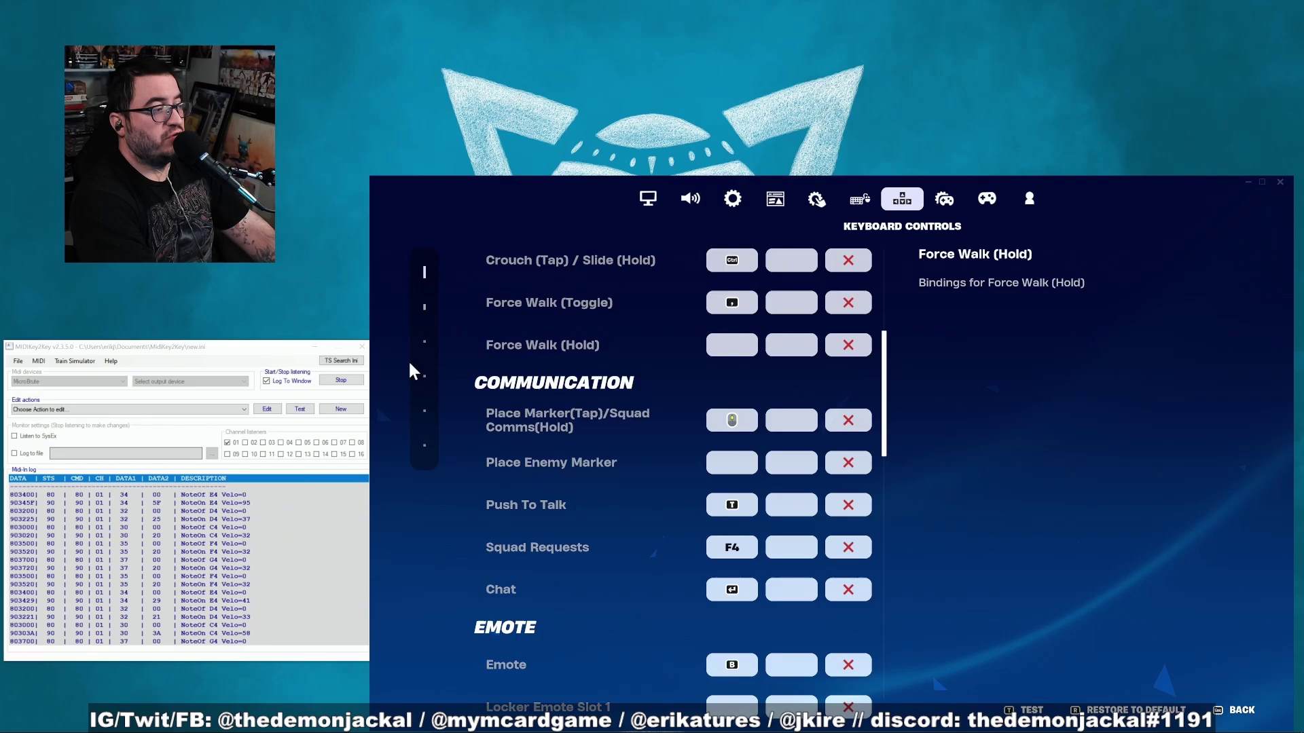
{"action": "mouse_move", "coordinate": [459, 426]}
{"action": "left_click", "coordinate": [480, 382]}
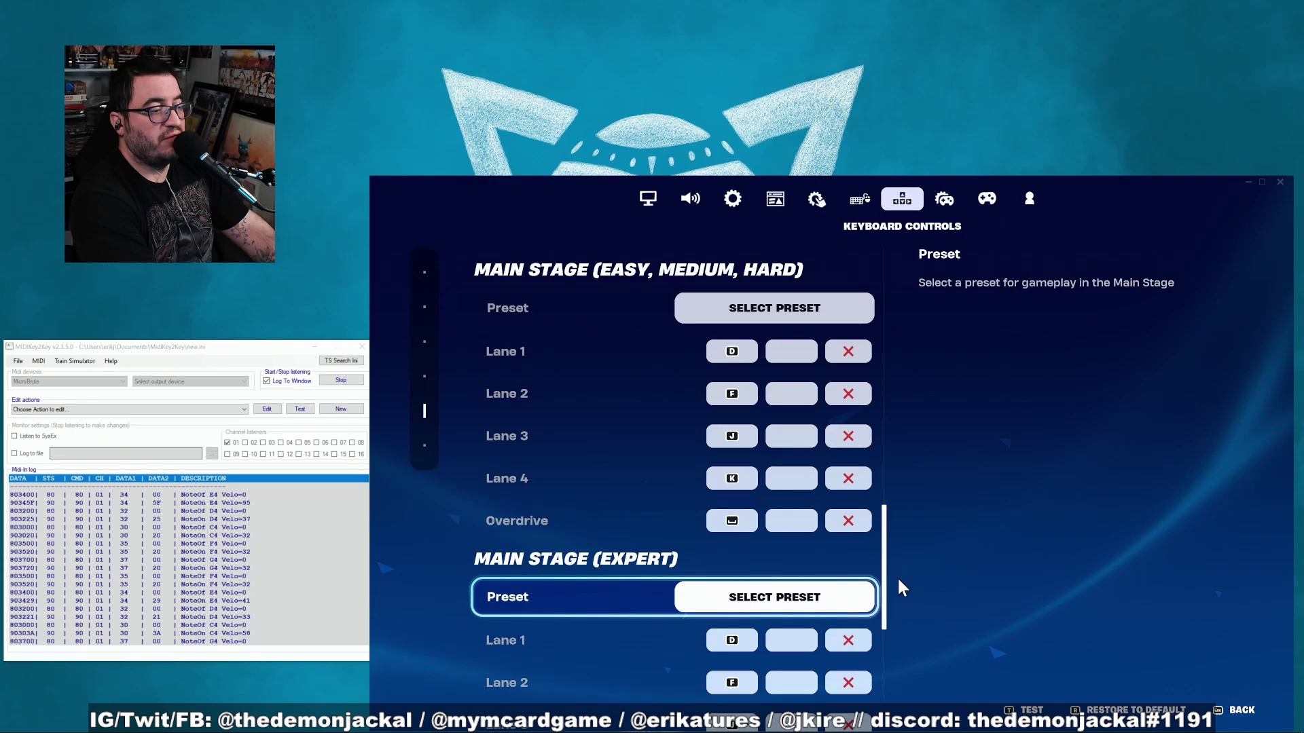
- Confirm Main Stage (Expert) lanes use D, F, J, K, L, then exit settings to the lobby
{"action": "scroll", "coordinate": [896, 577], "scroll_direction": "down", "scroll_amount": 4}
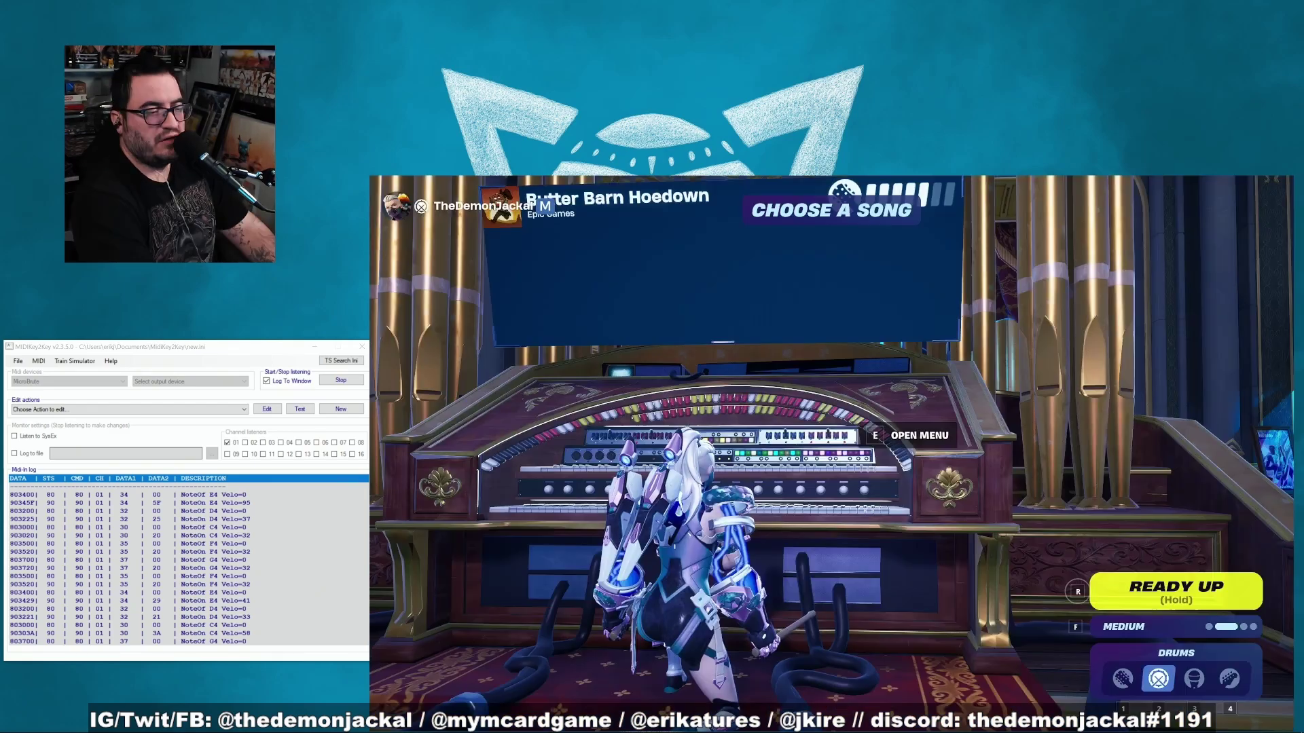
{"action": "left_click", "coordinate": [1224, 687]}
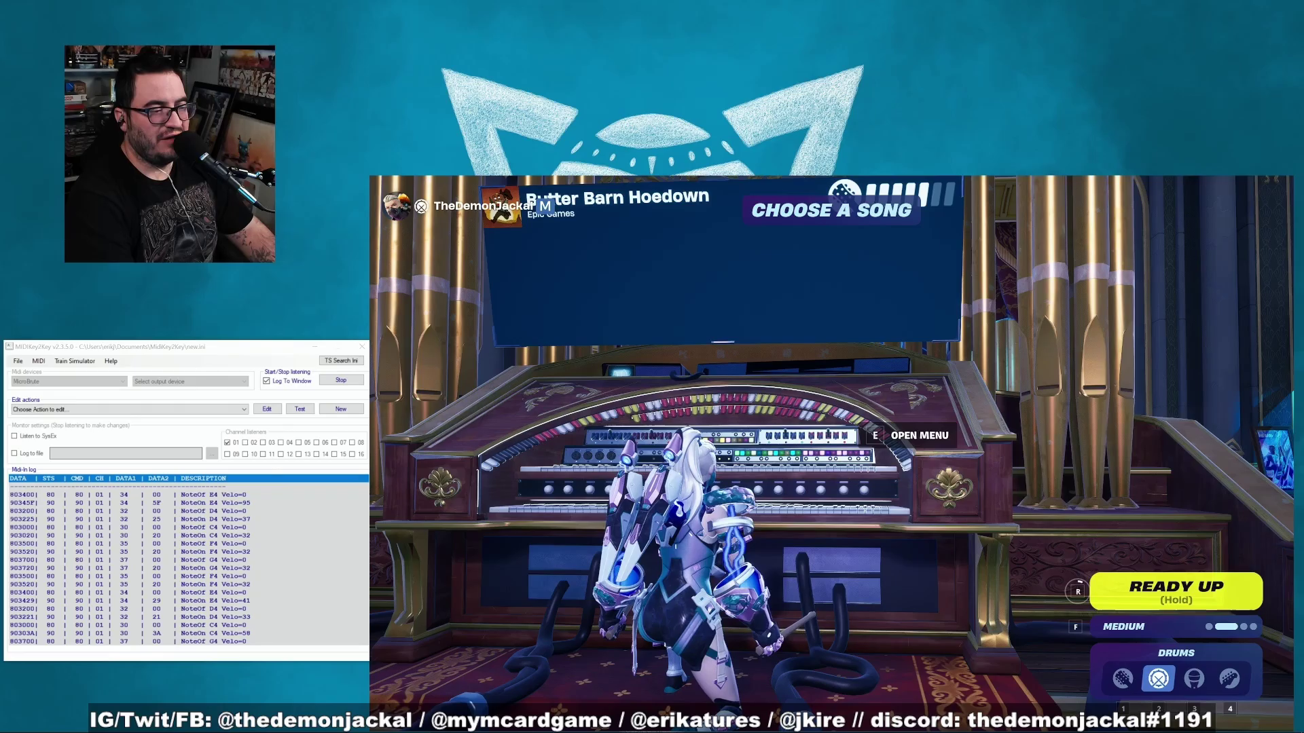
- Ready up with R and play the queued song on the MIDI keyboard
{"action": "key", "text": "r"}
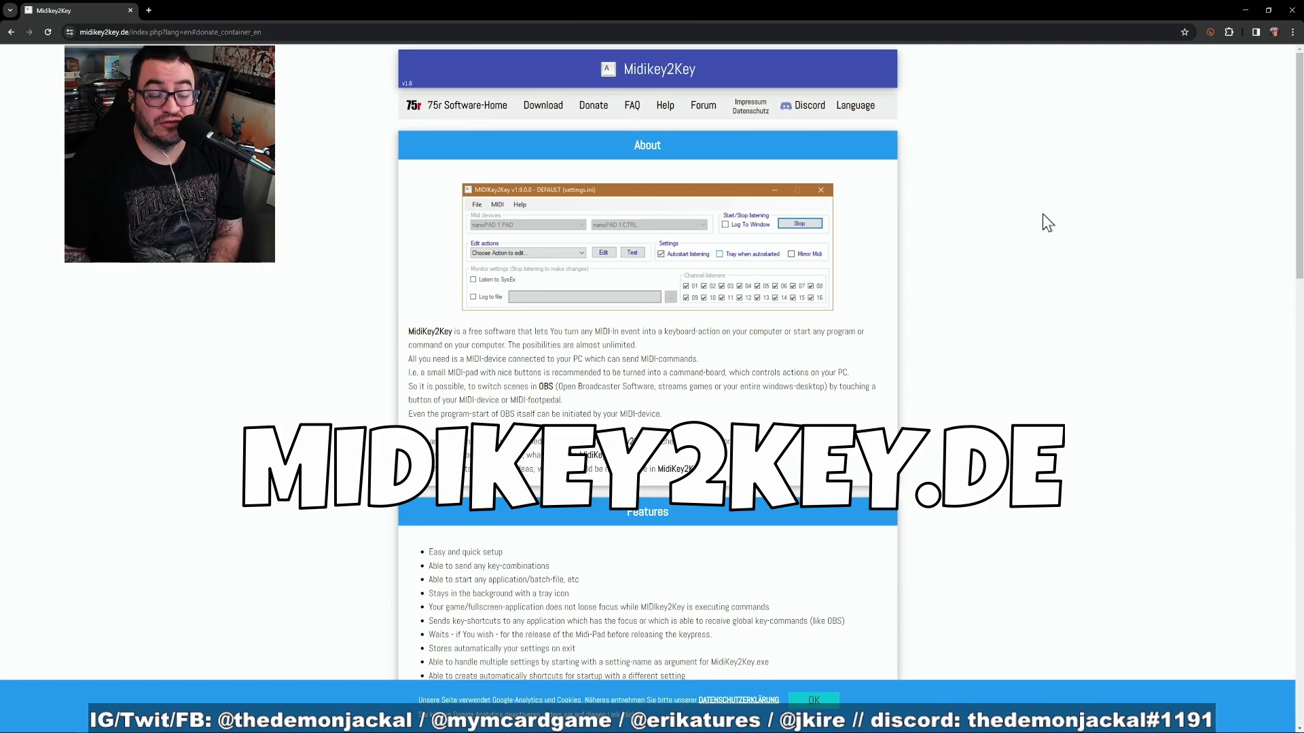
- Go to the Please donate! section of midikey2key.de from the navigation bar
{"action": "left_click", "coordinate": [590, 112]}
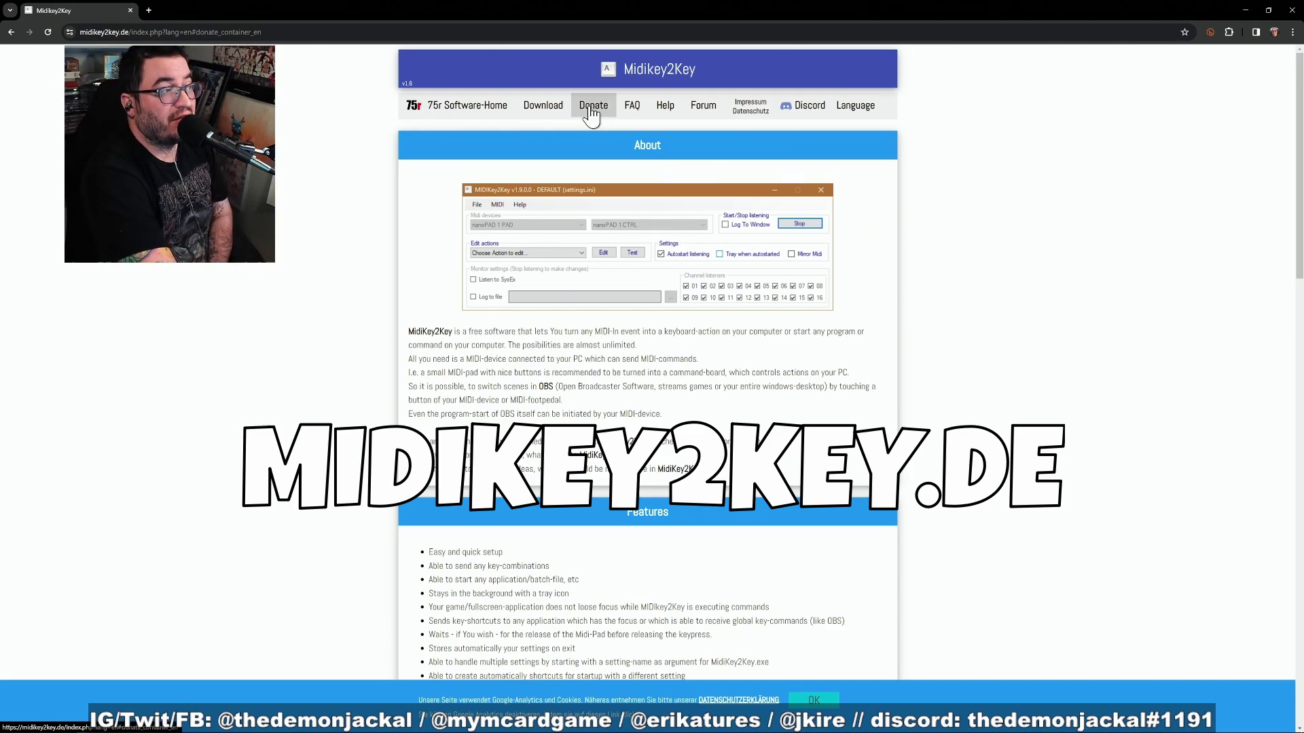